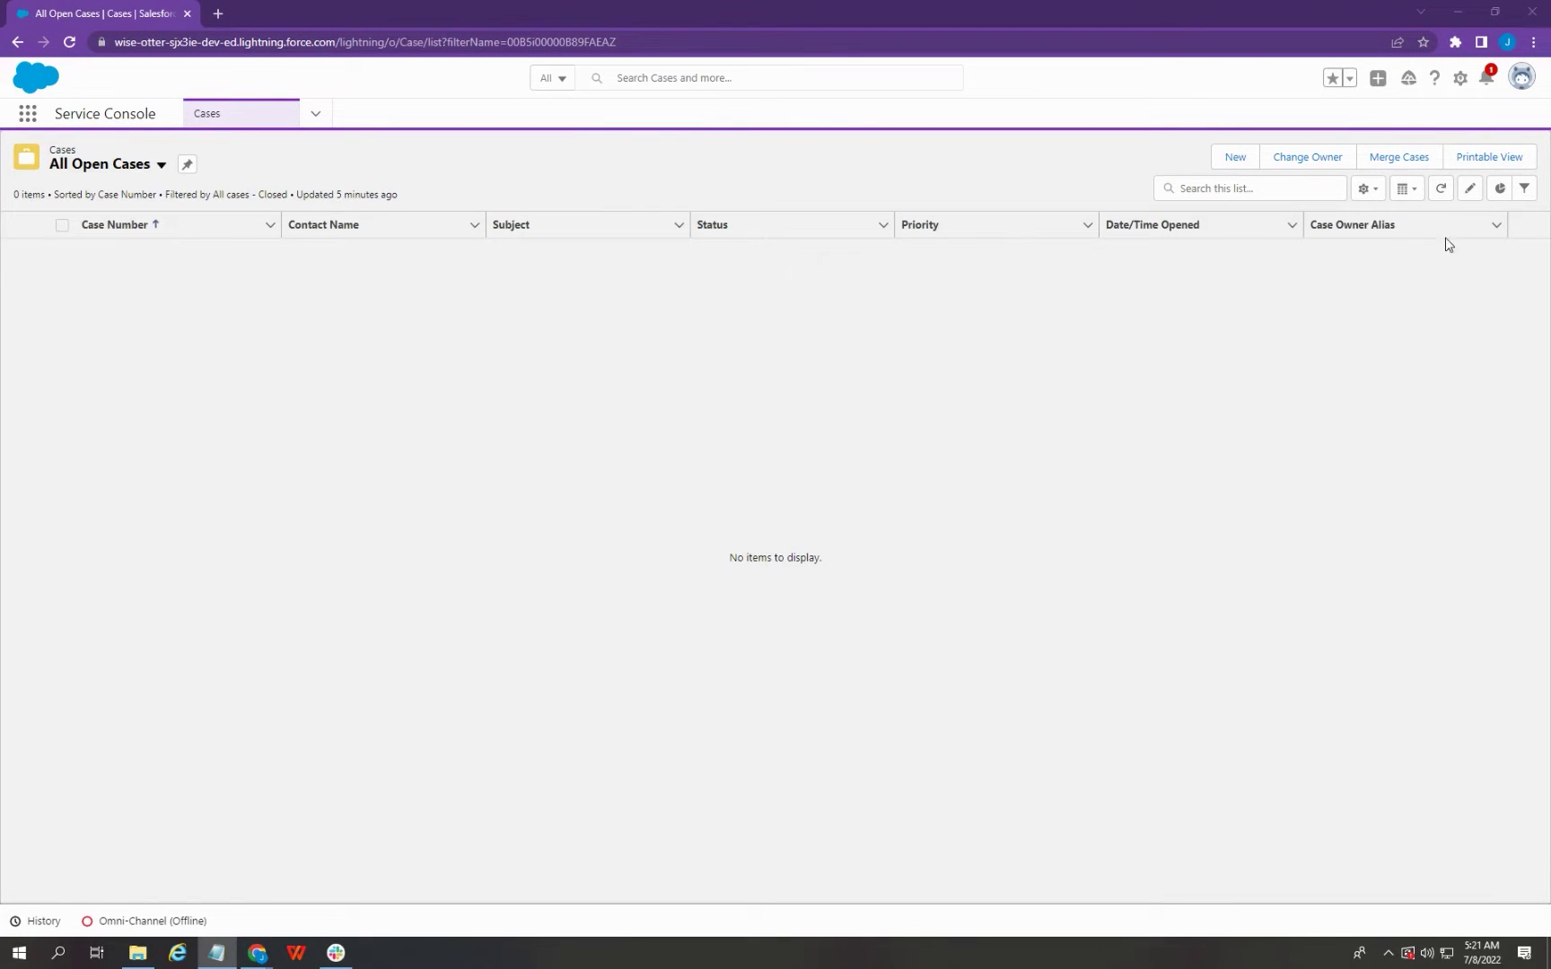
# - Open Service Setup for the current app from the Setup gear menu
pyautogui.click(1461, 79)
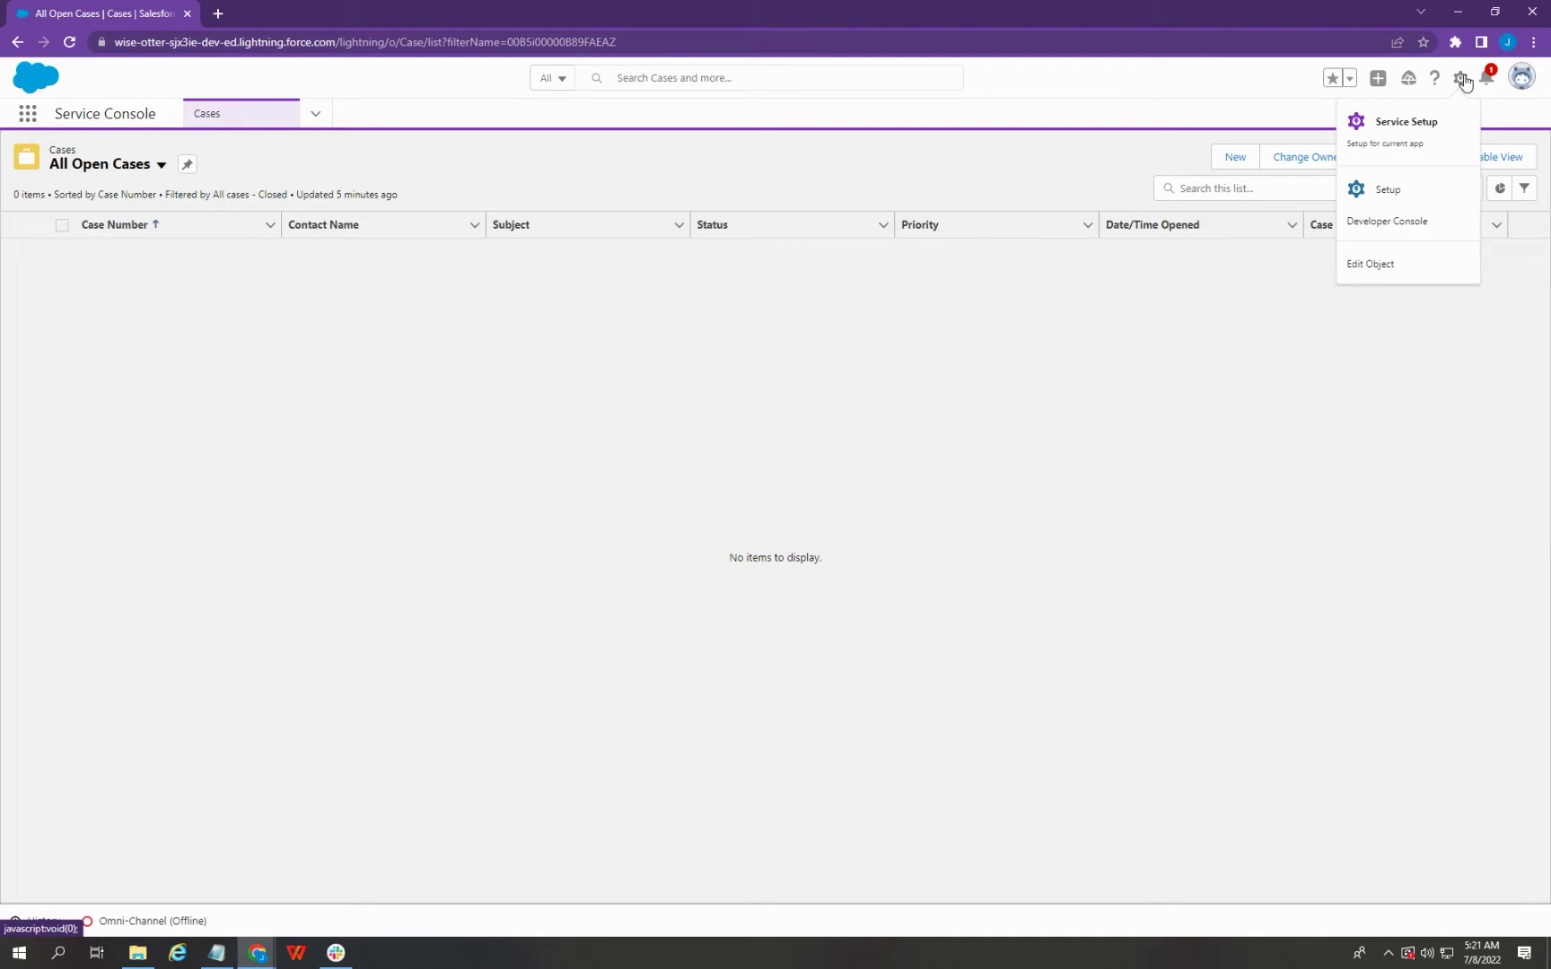
pyautogui.click(1405, 122)
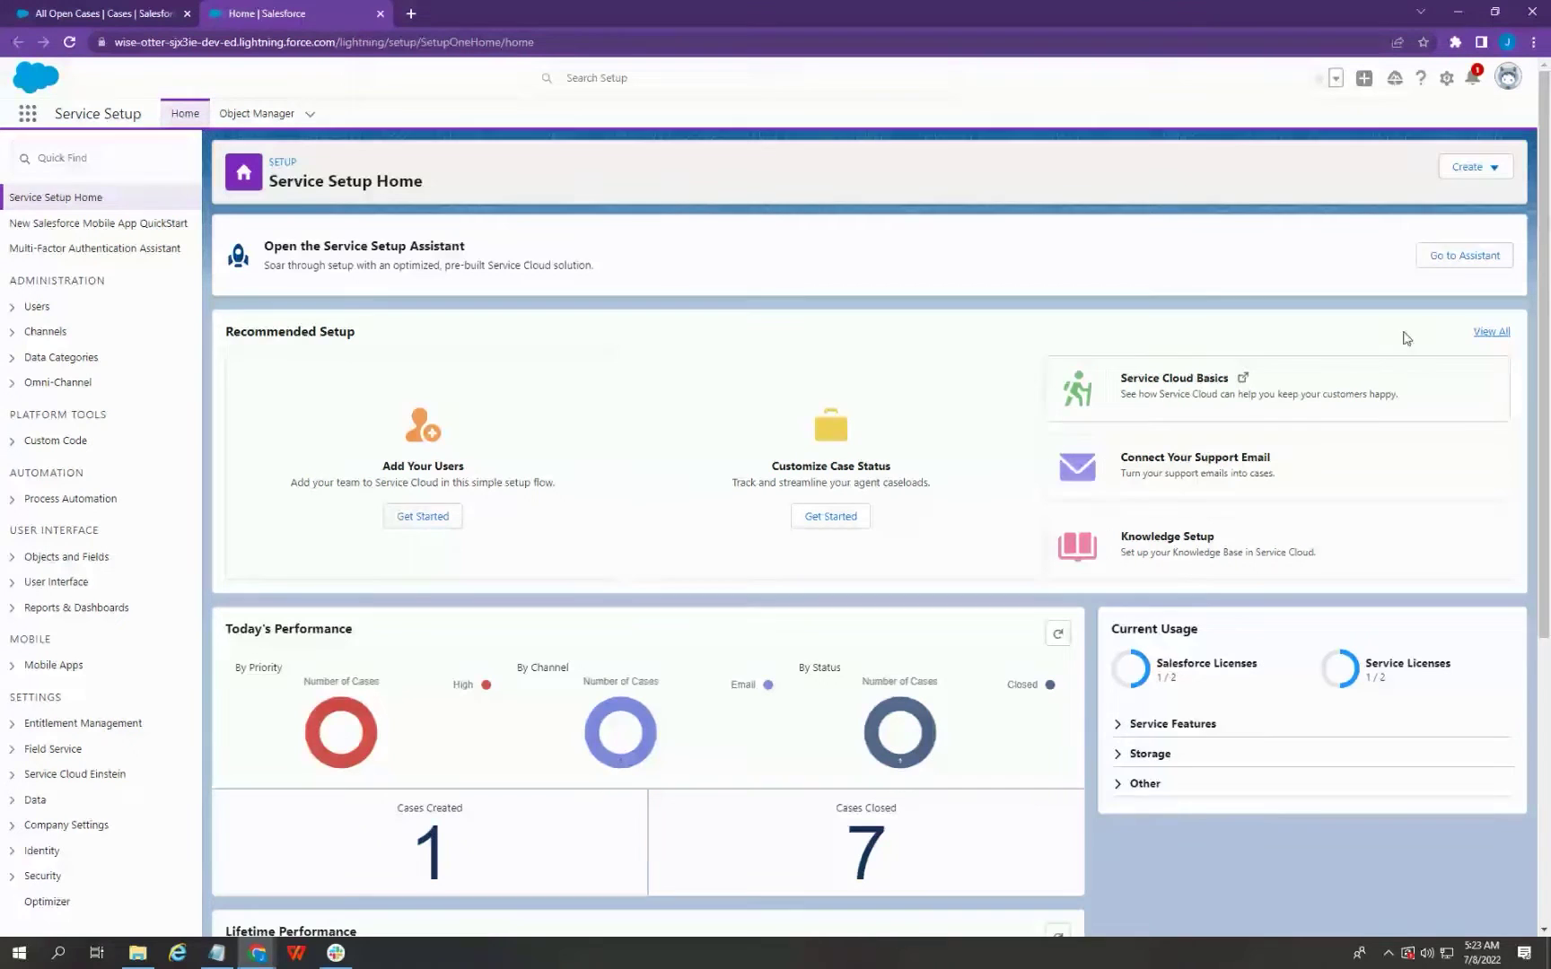
# - Find 'Chat' among all recommended setup flows and start Chat with Customers
pyautogui.click(1491, 332)
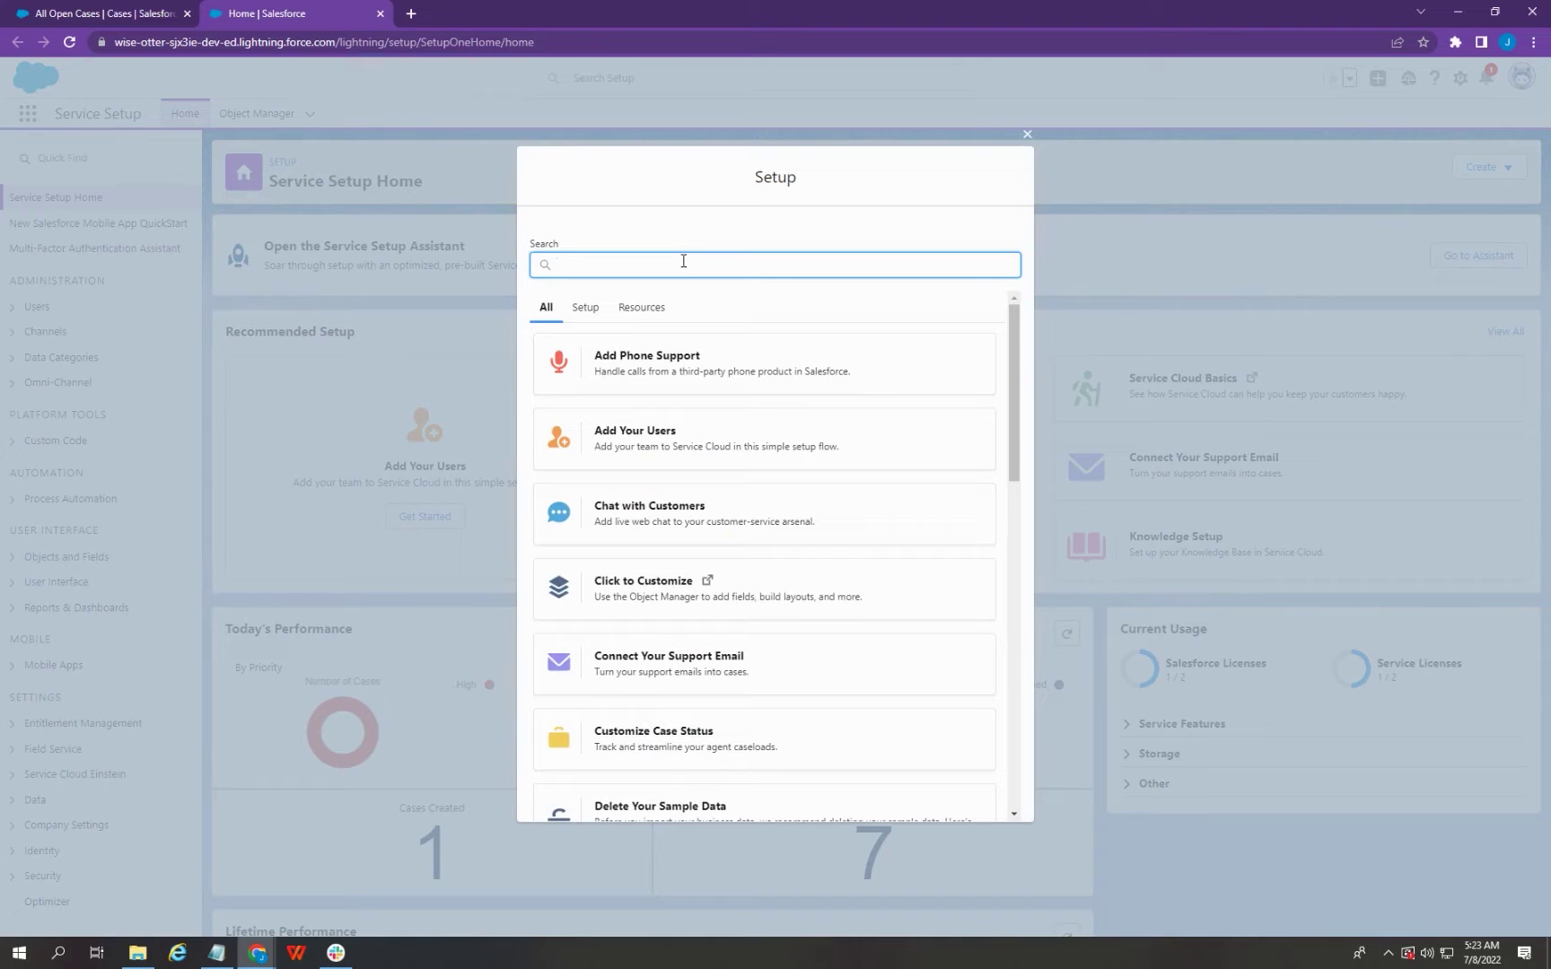
pyautogui.write('Chat')
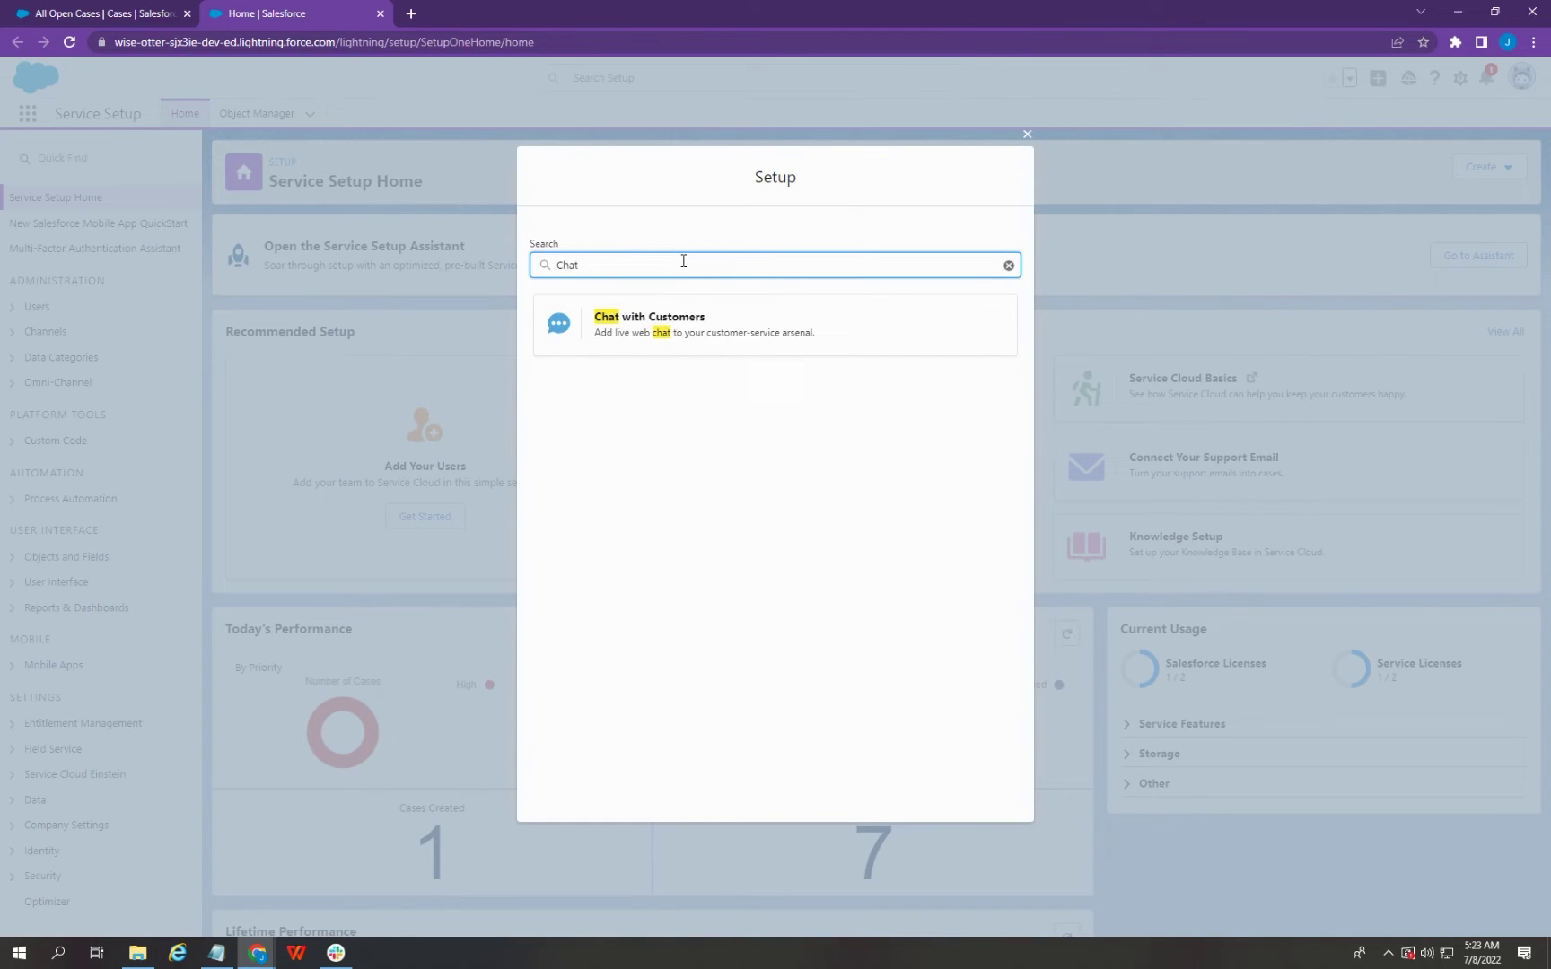
pyautogui.click(727, 337)
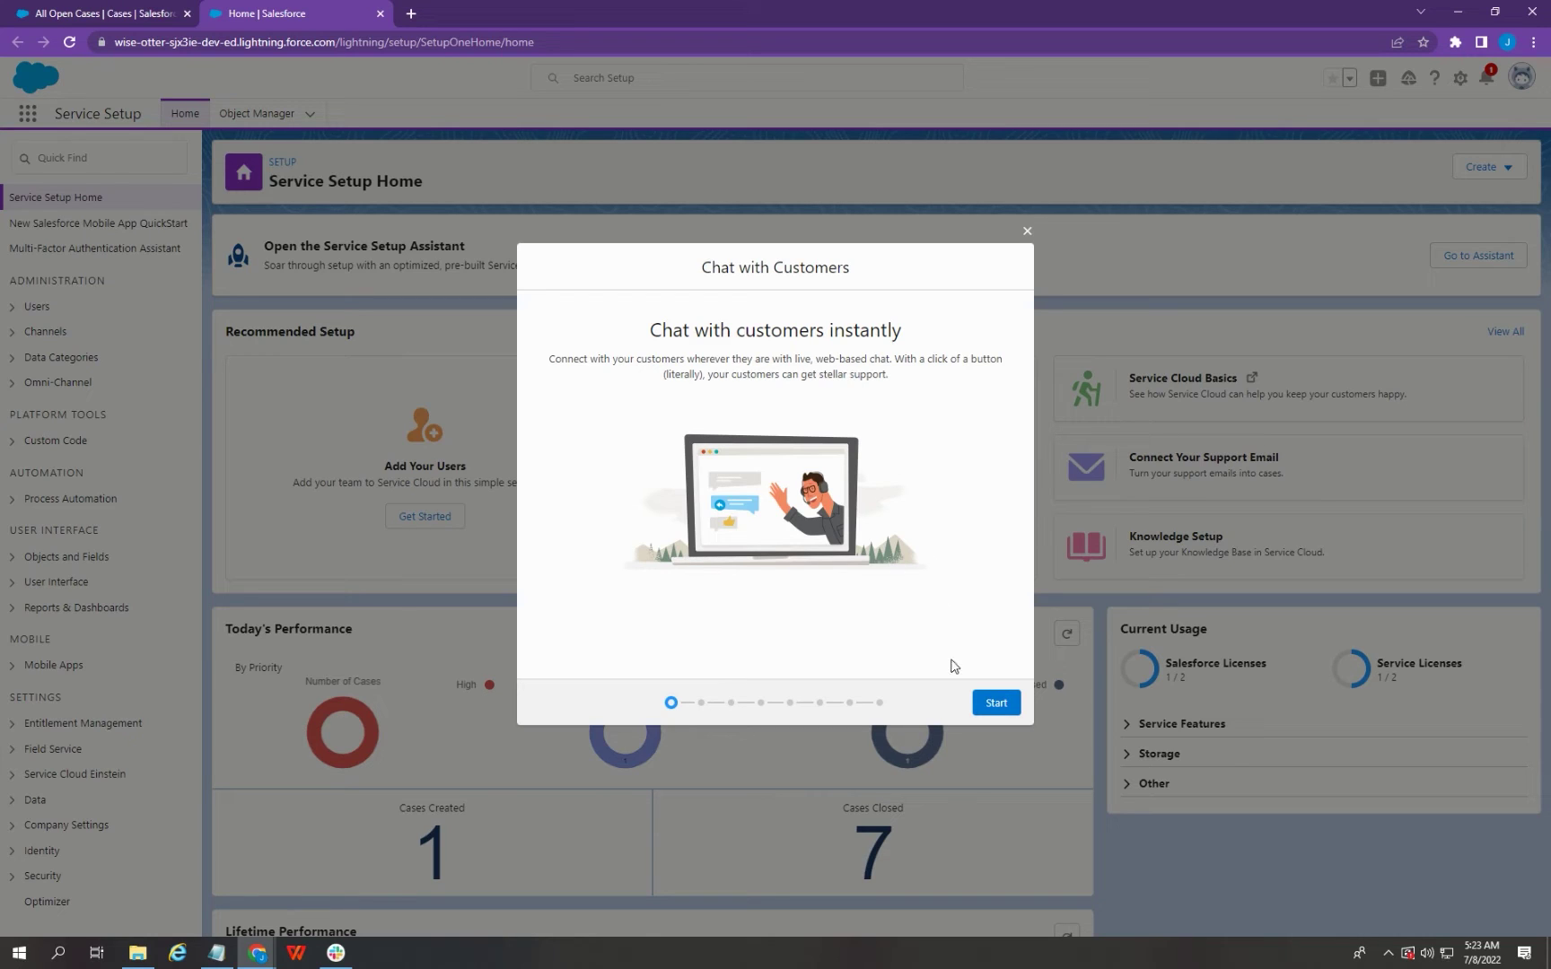
# - Create queue 'Chat' with group 'Chat Team', add the listed agent, and continue
pyautogui.click(996, 705)
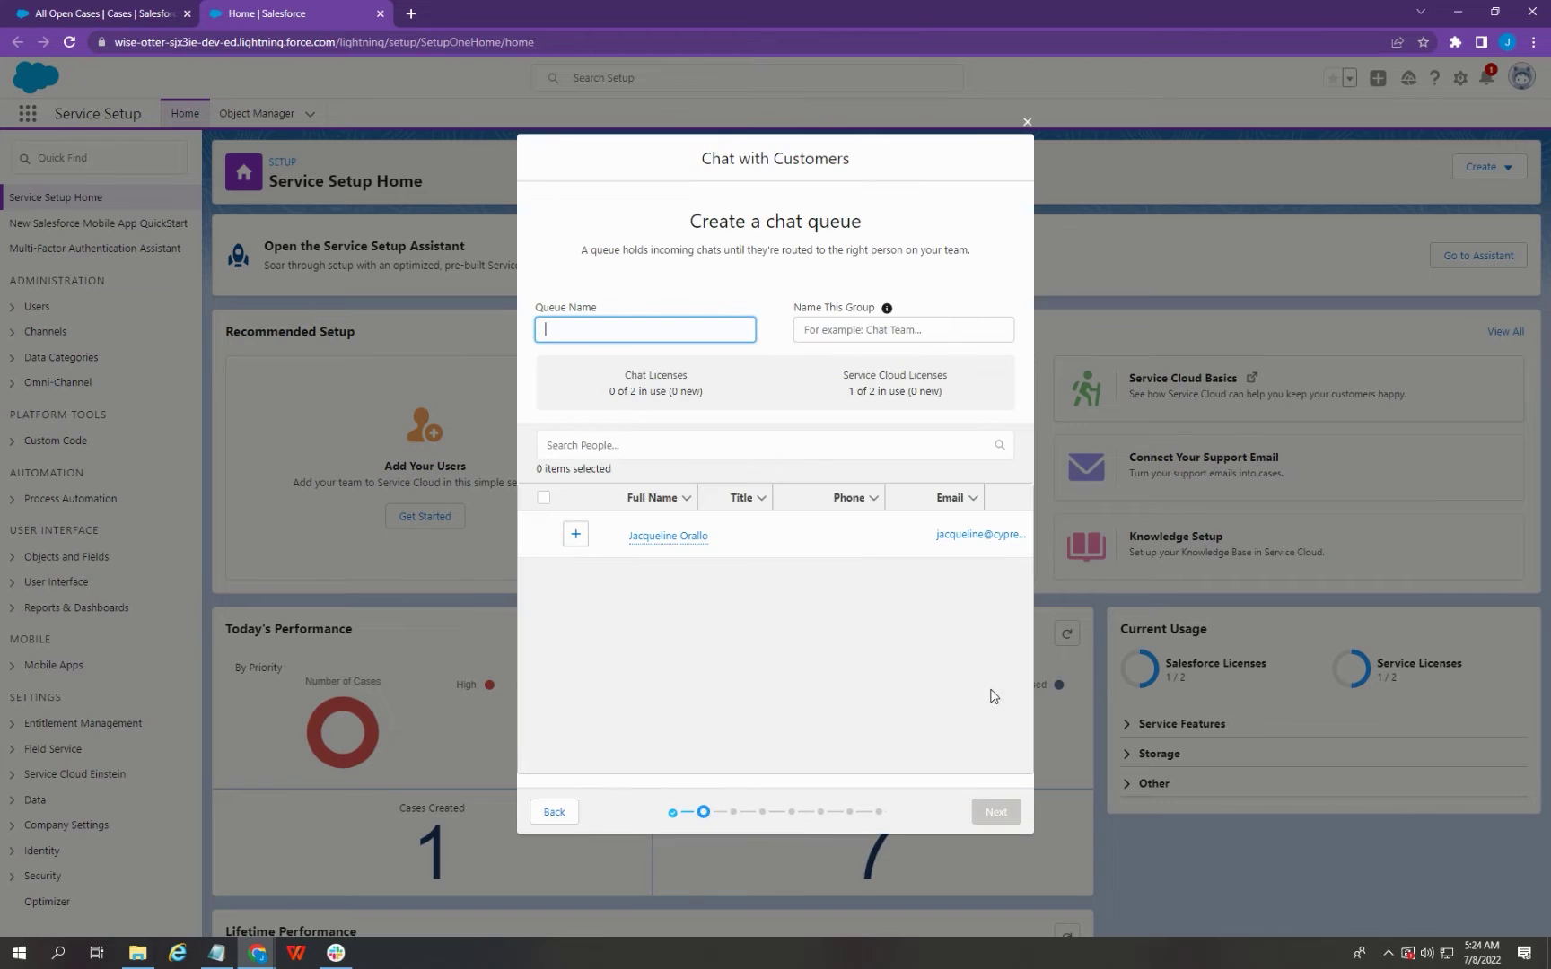
pyautogui.click(827, 584)
pyautogui.click(642, 328)
pyautogui.write('Chat')
pyautogui.click(853, 329)
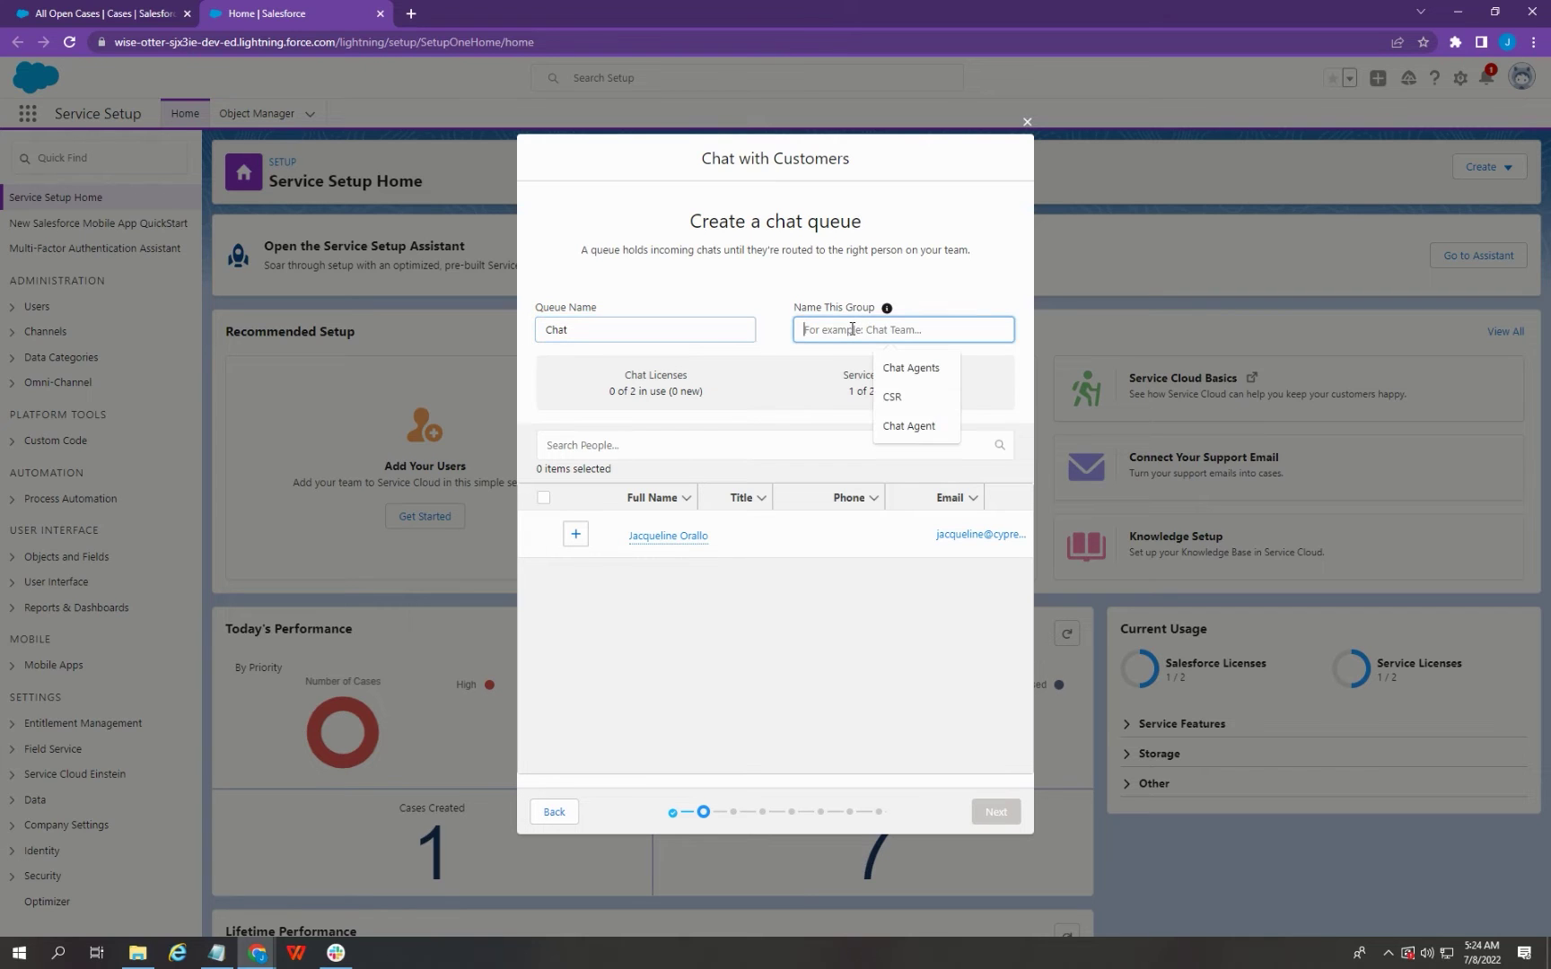
pyautogui.write('Chat Team')
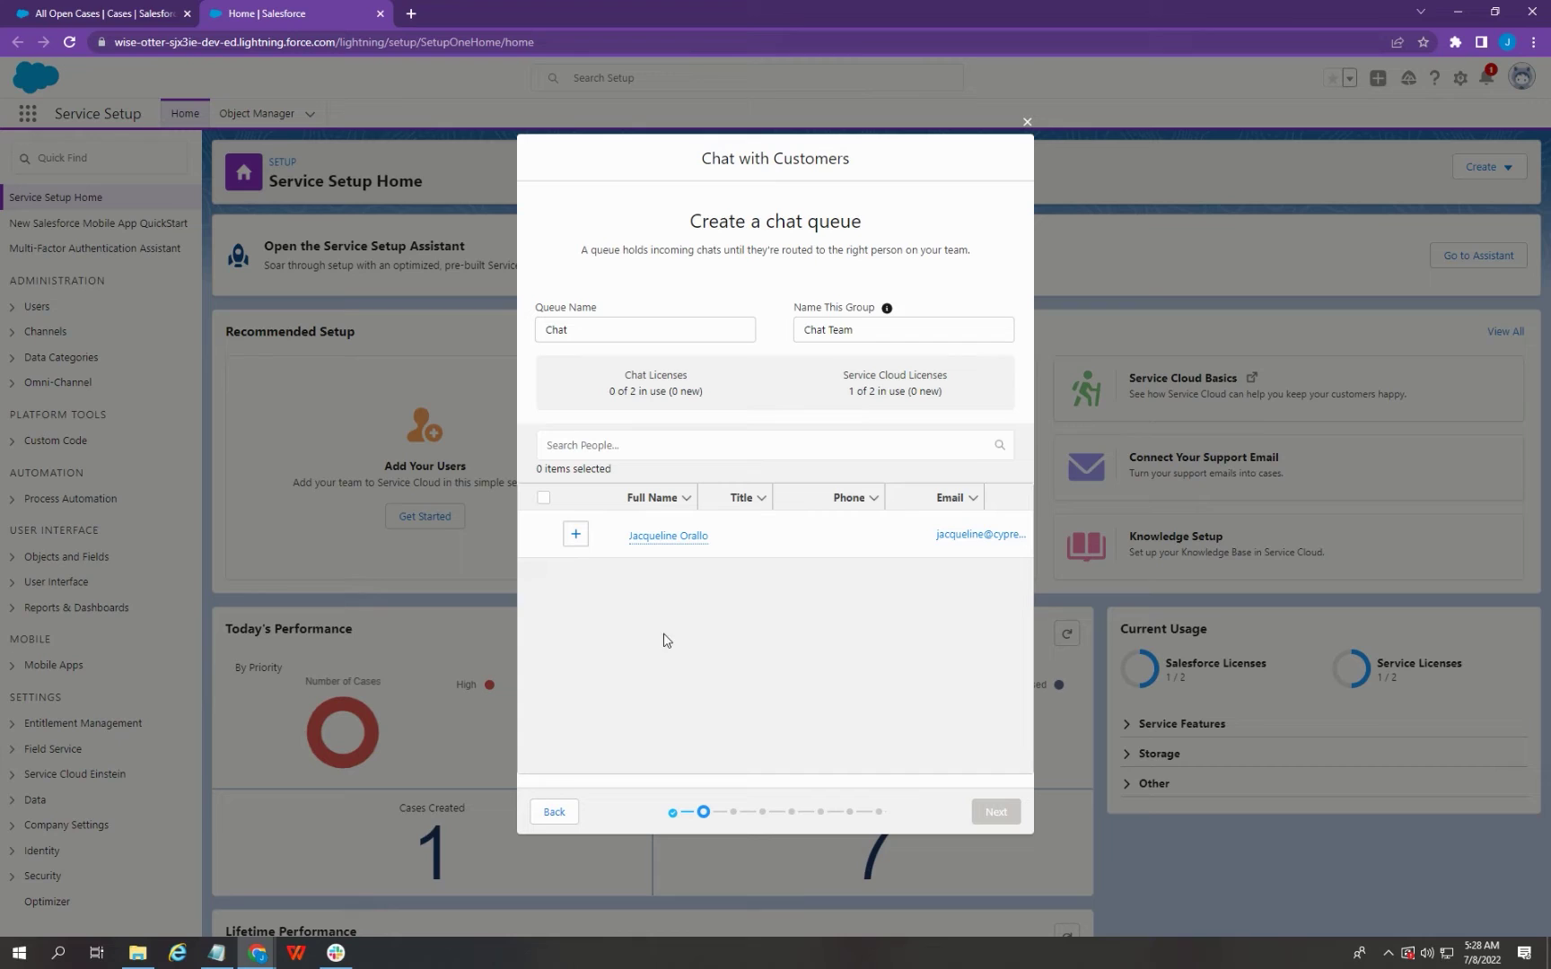
pyautogui.click(575, 534)
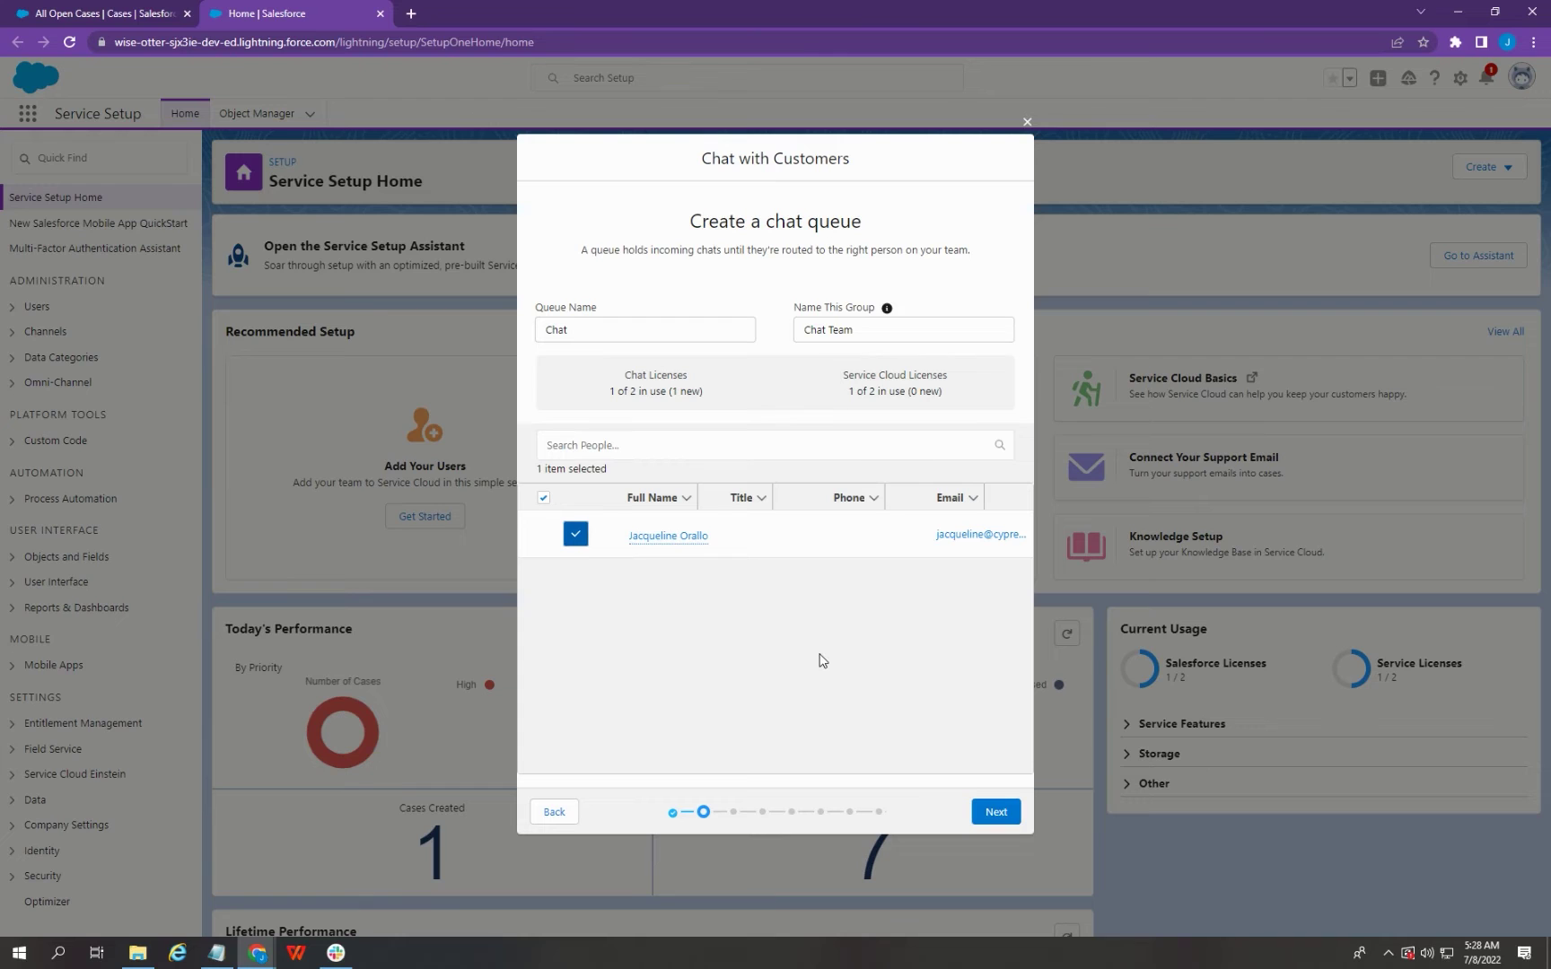
pyautogui.click(996, 813)
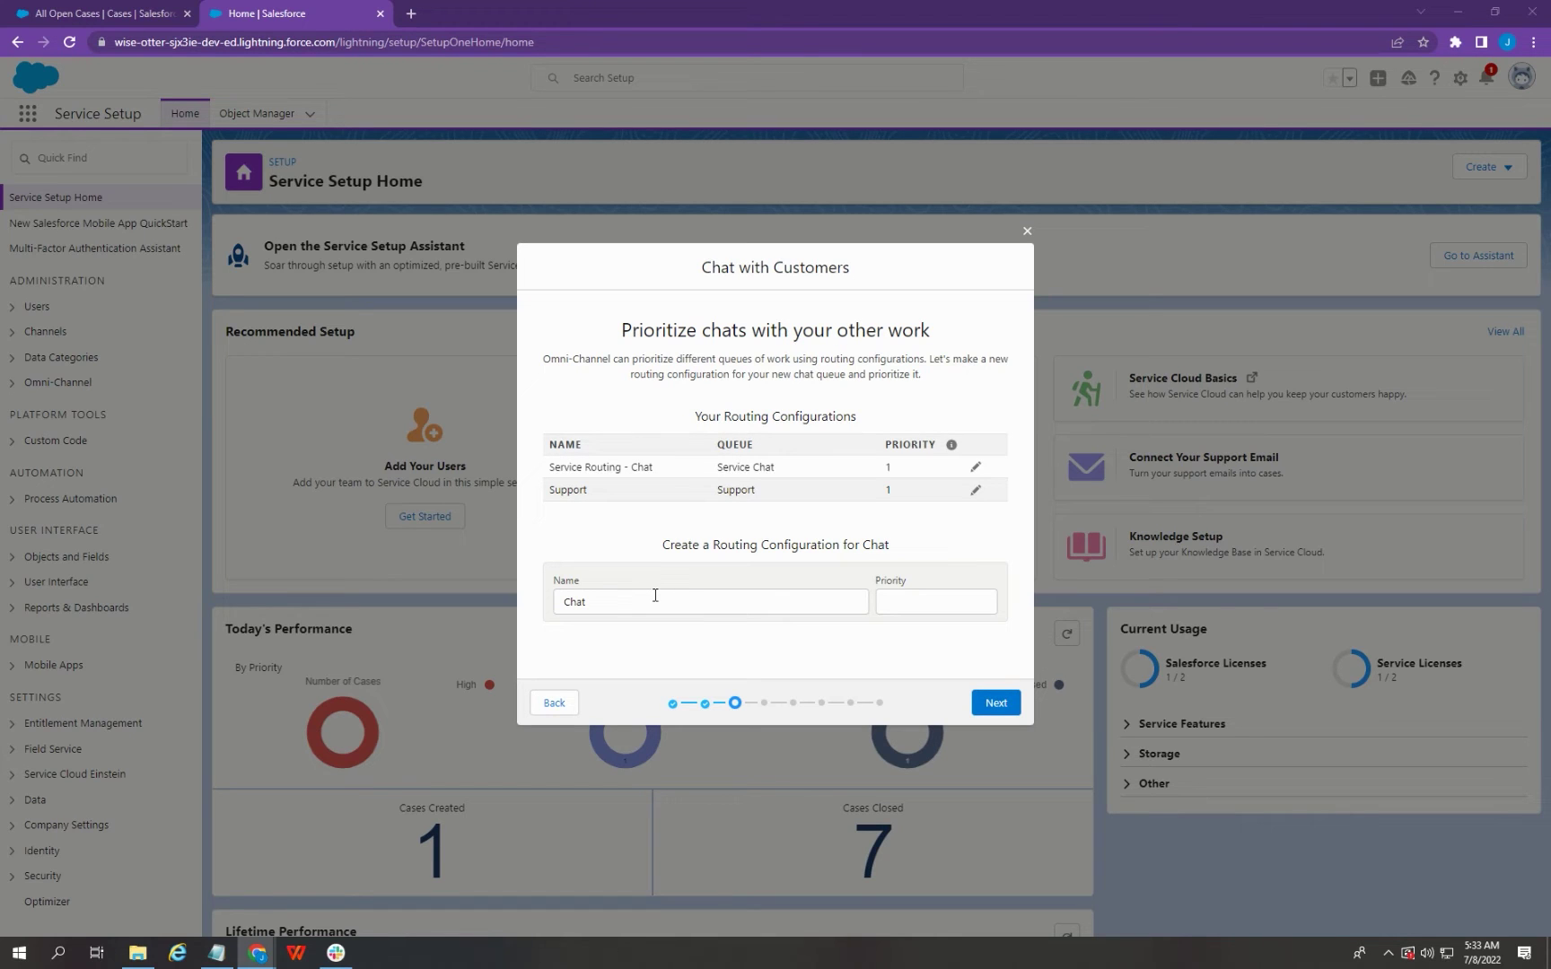
# - Set the Chat routing priority to 1 and advance to the workload step
pyautogui.click(912, 606)
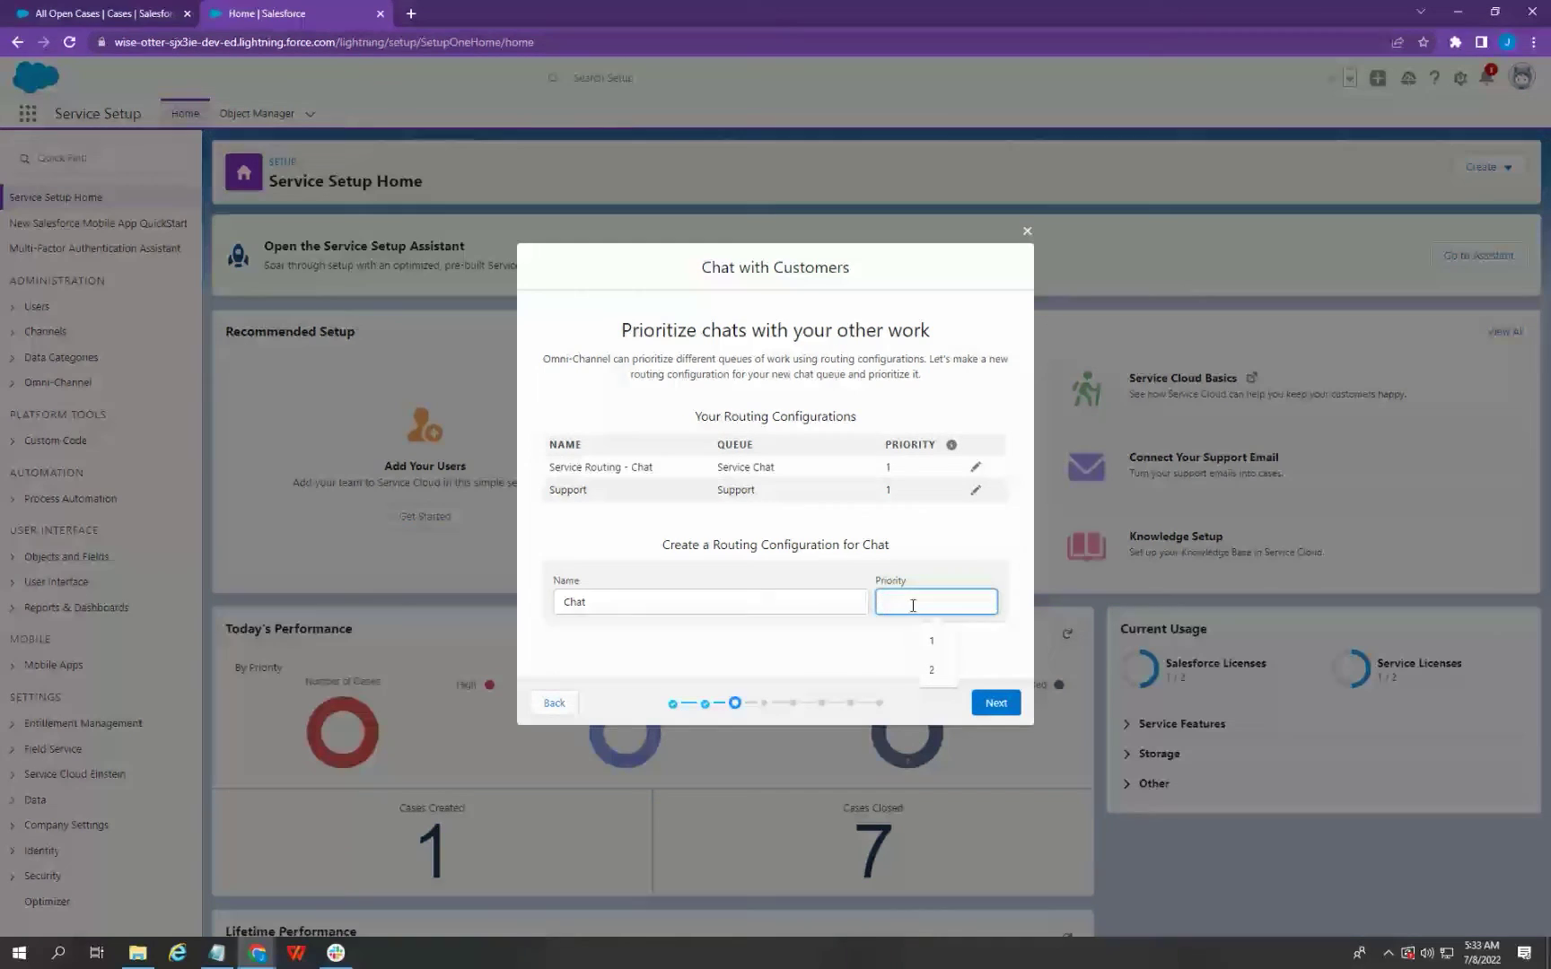
pyautogui.write('1')
pyautogui.click(835, 647)
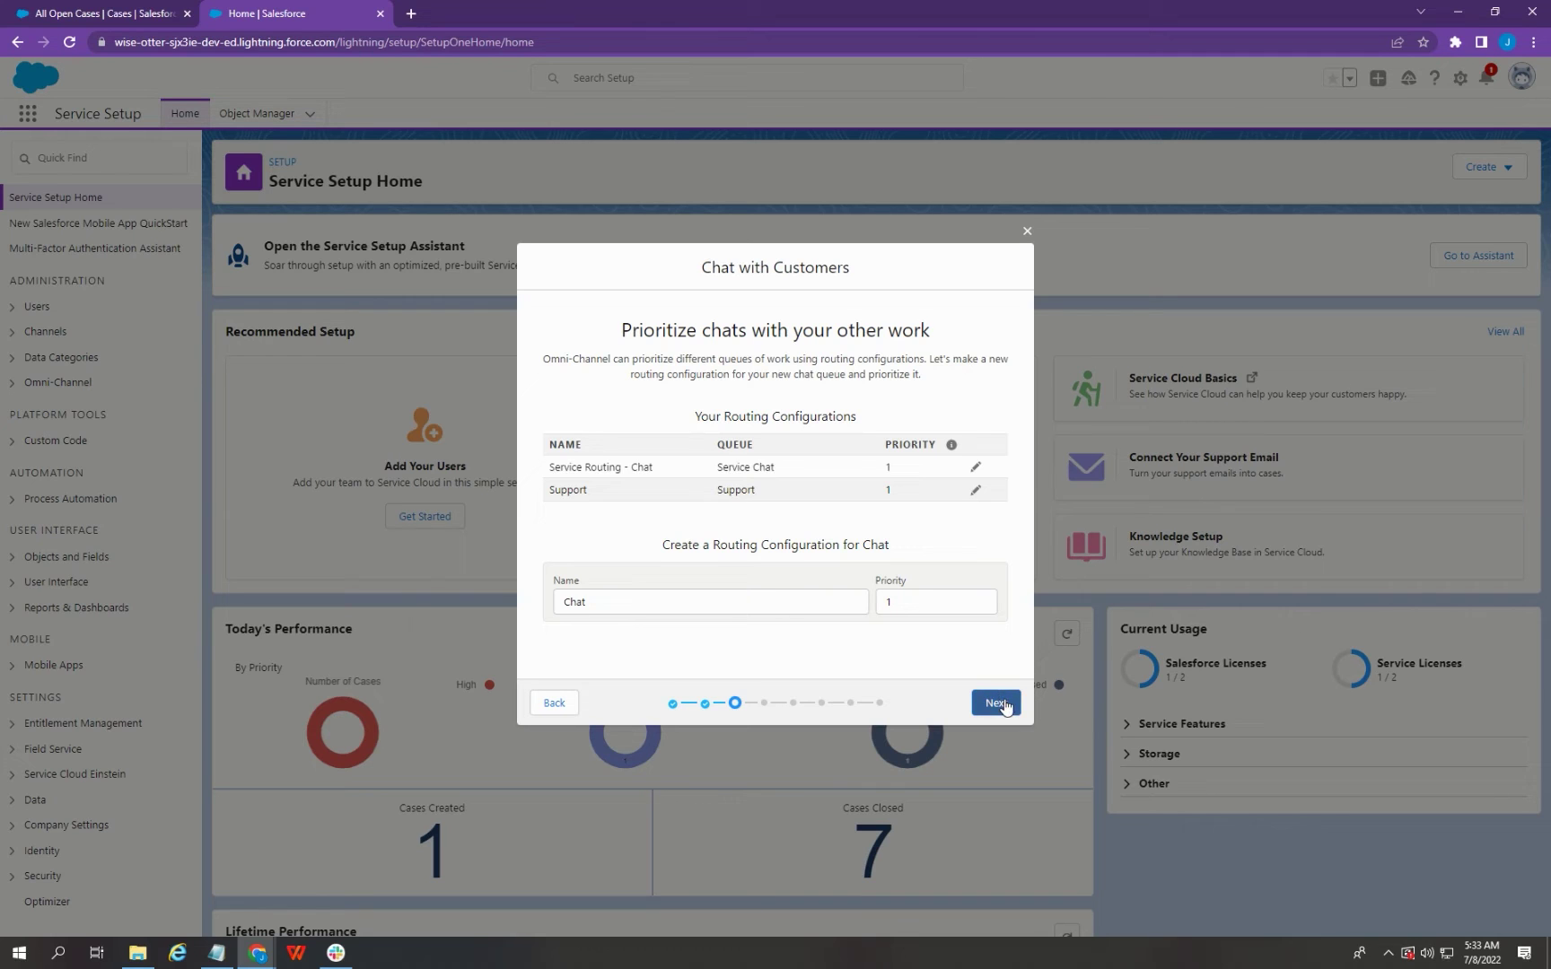
pyautogui.click(996, 703)
pyautogui.click(818, 656)
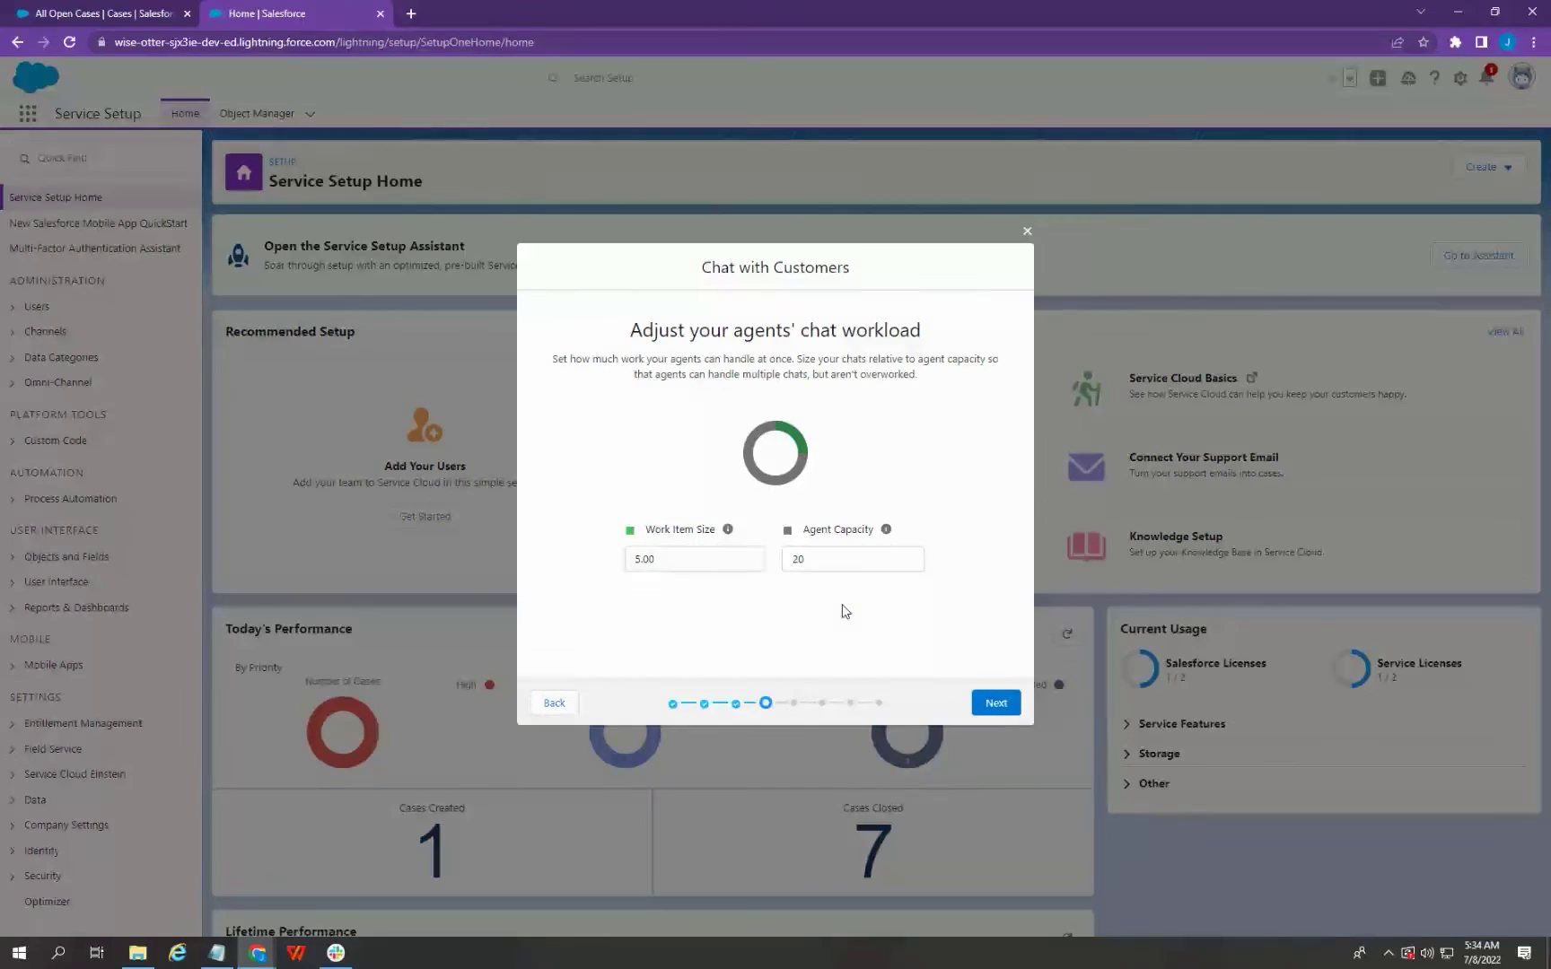
# - Keep work item size 5.00 and capacity 20, then advance to the website step
pyautogui.click(1001, 708)
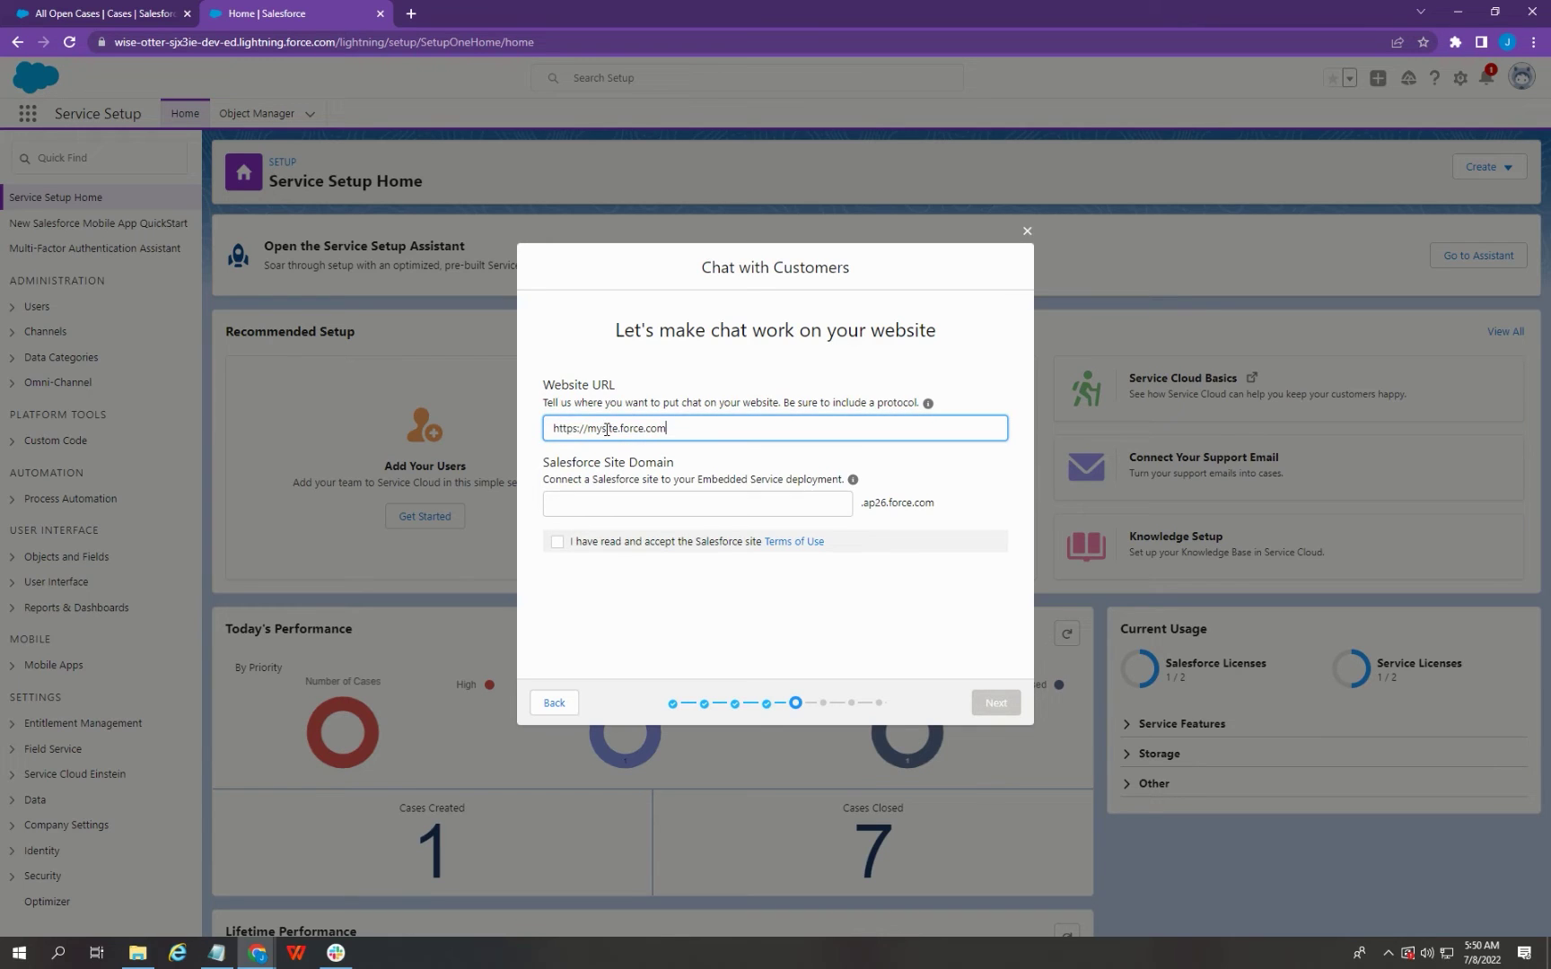
# - Delete 'mysite' from the Website URL field
pyautogui.doubleClick(606, 429)
pyautogui.press('BackSpace')
pyautogui.write("'")
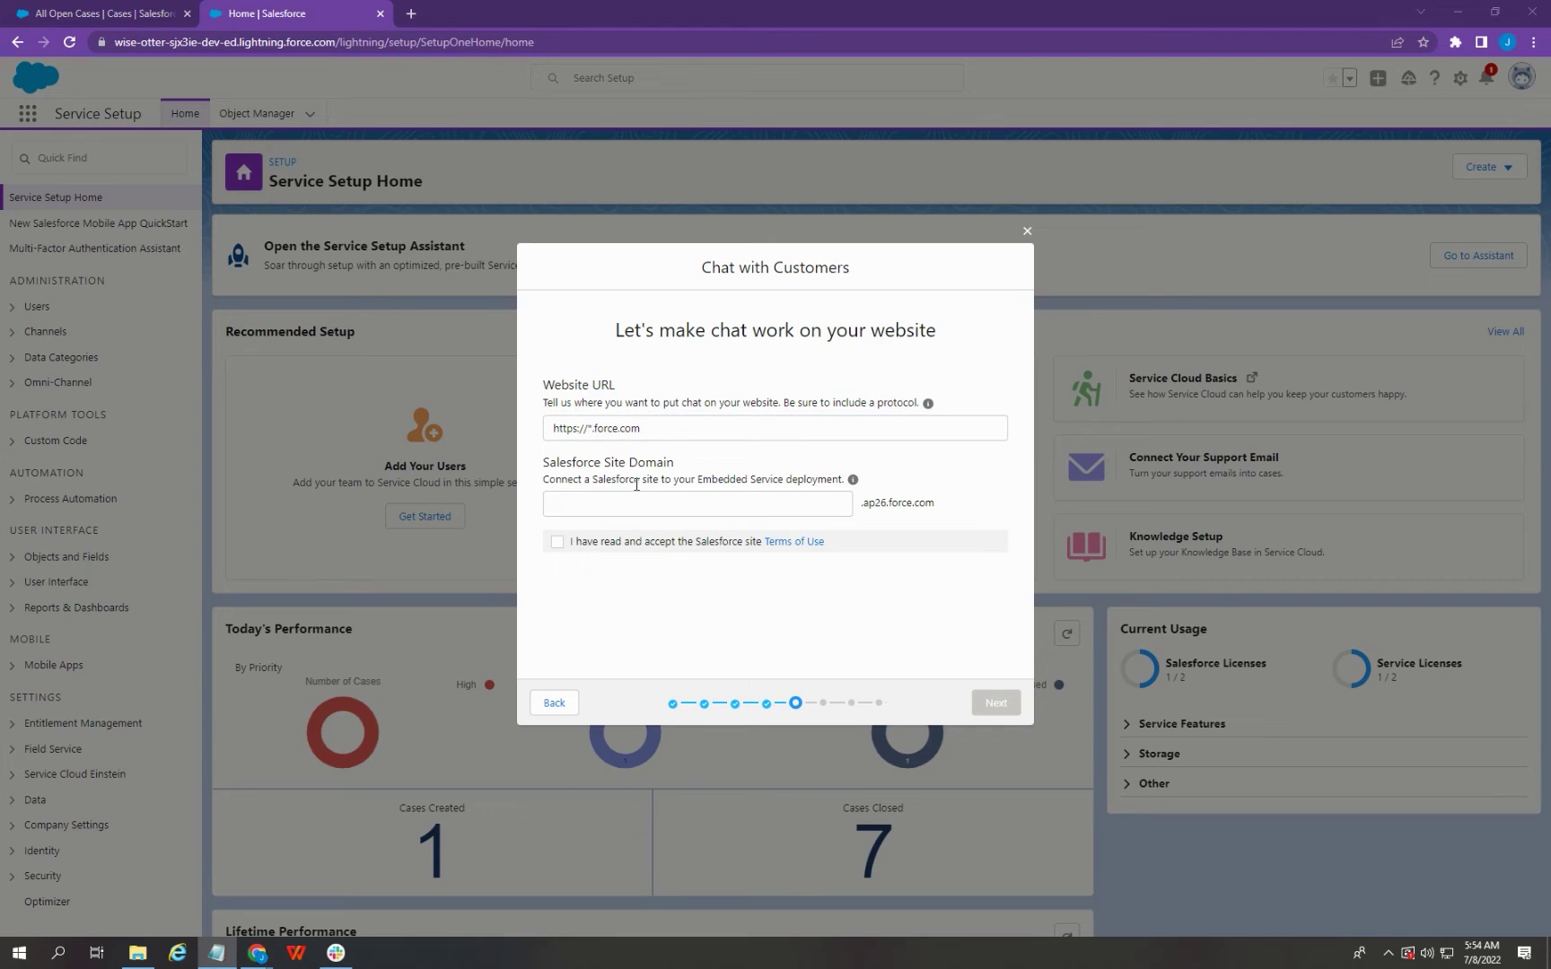
pyautogui.click(637, 484)
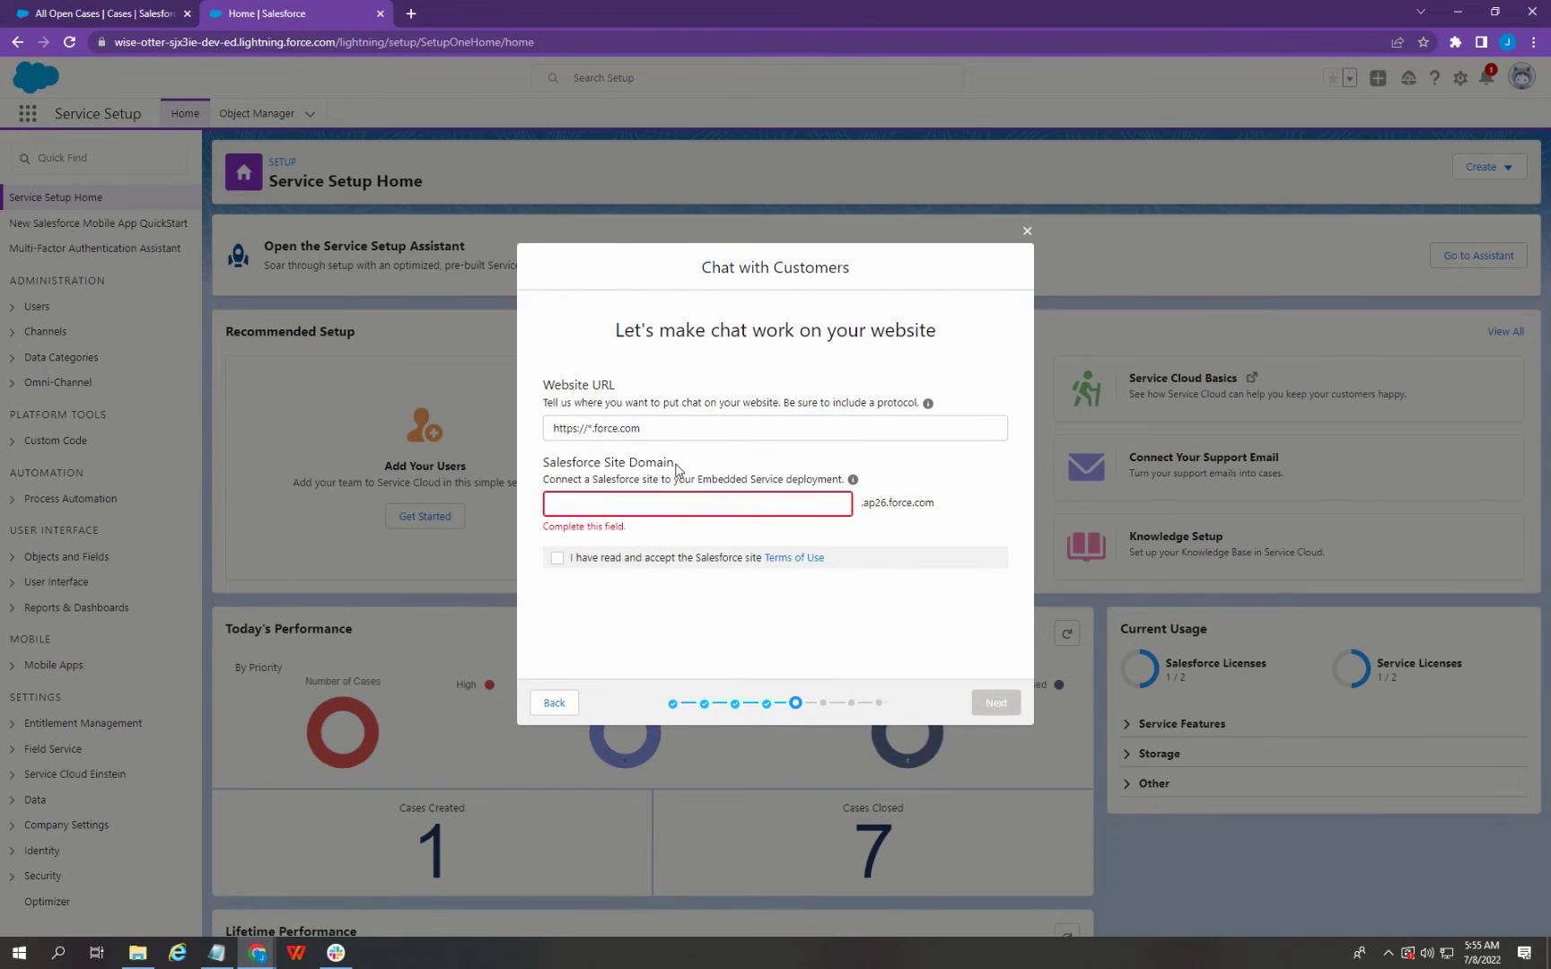
# - Enter site domain JO772022, accept the site Terms of Use, and submit
pyautogui.click(677, 504)
pyautogui.write('JO')
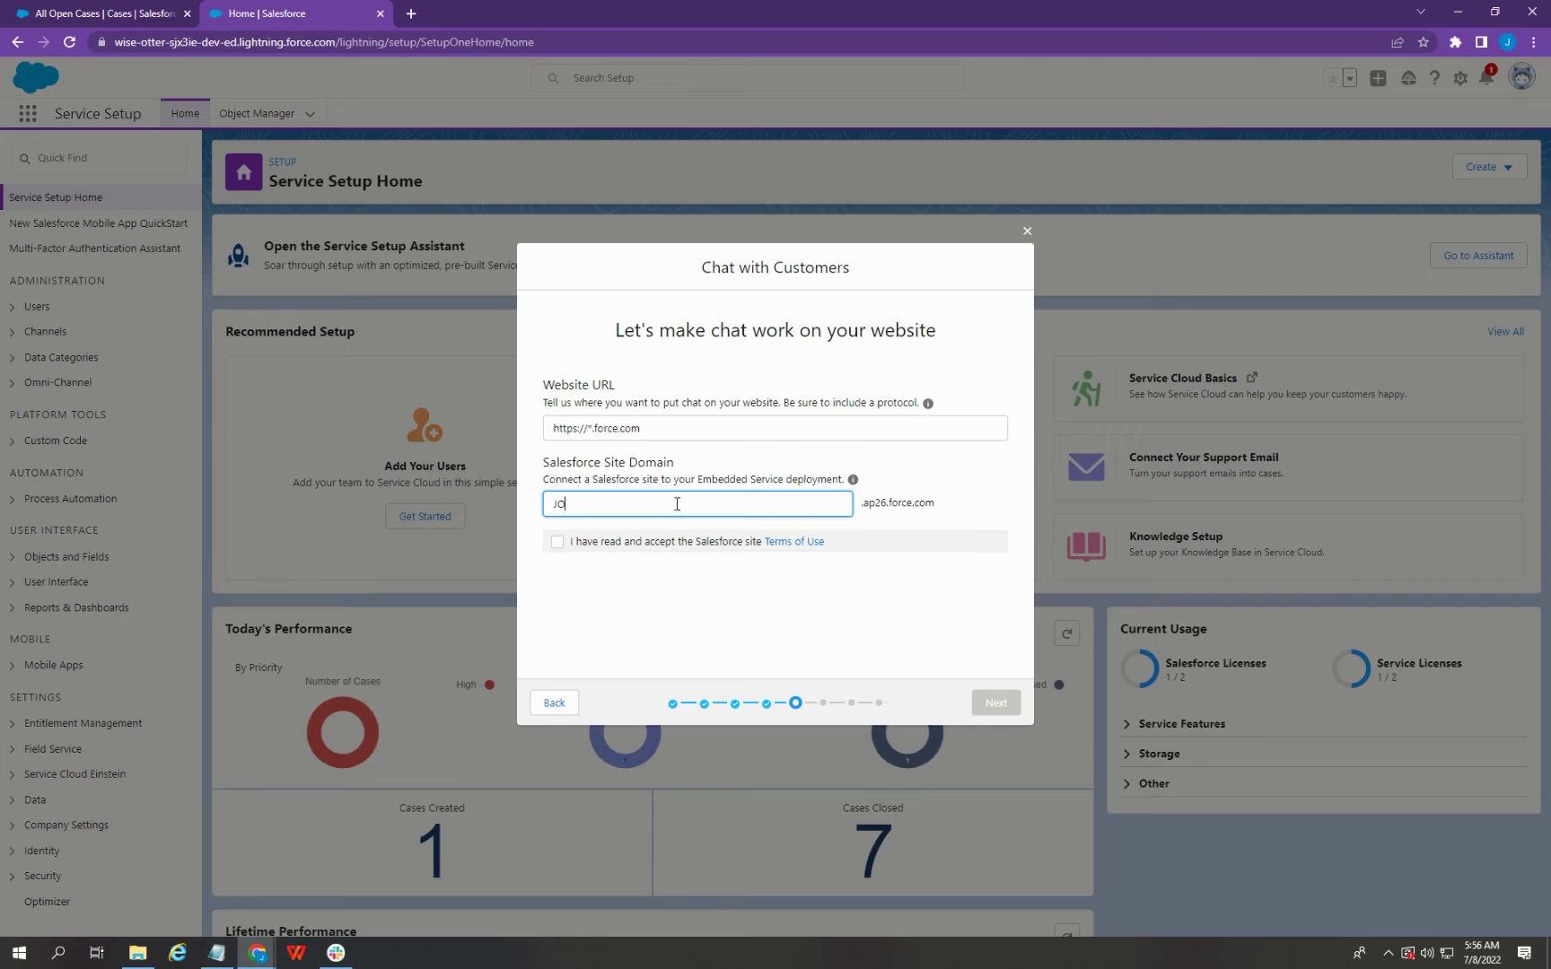
pyautogui.write('772022')
pyautogui.click(638, 611)
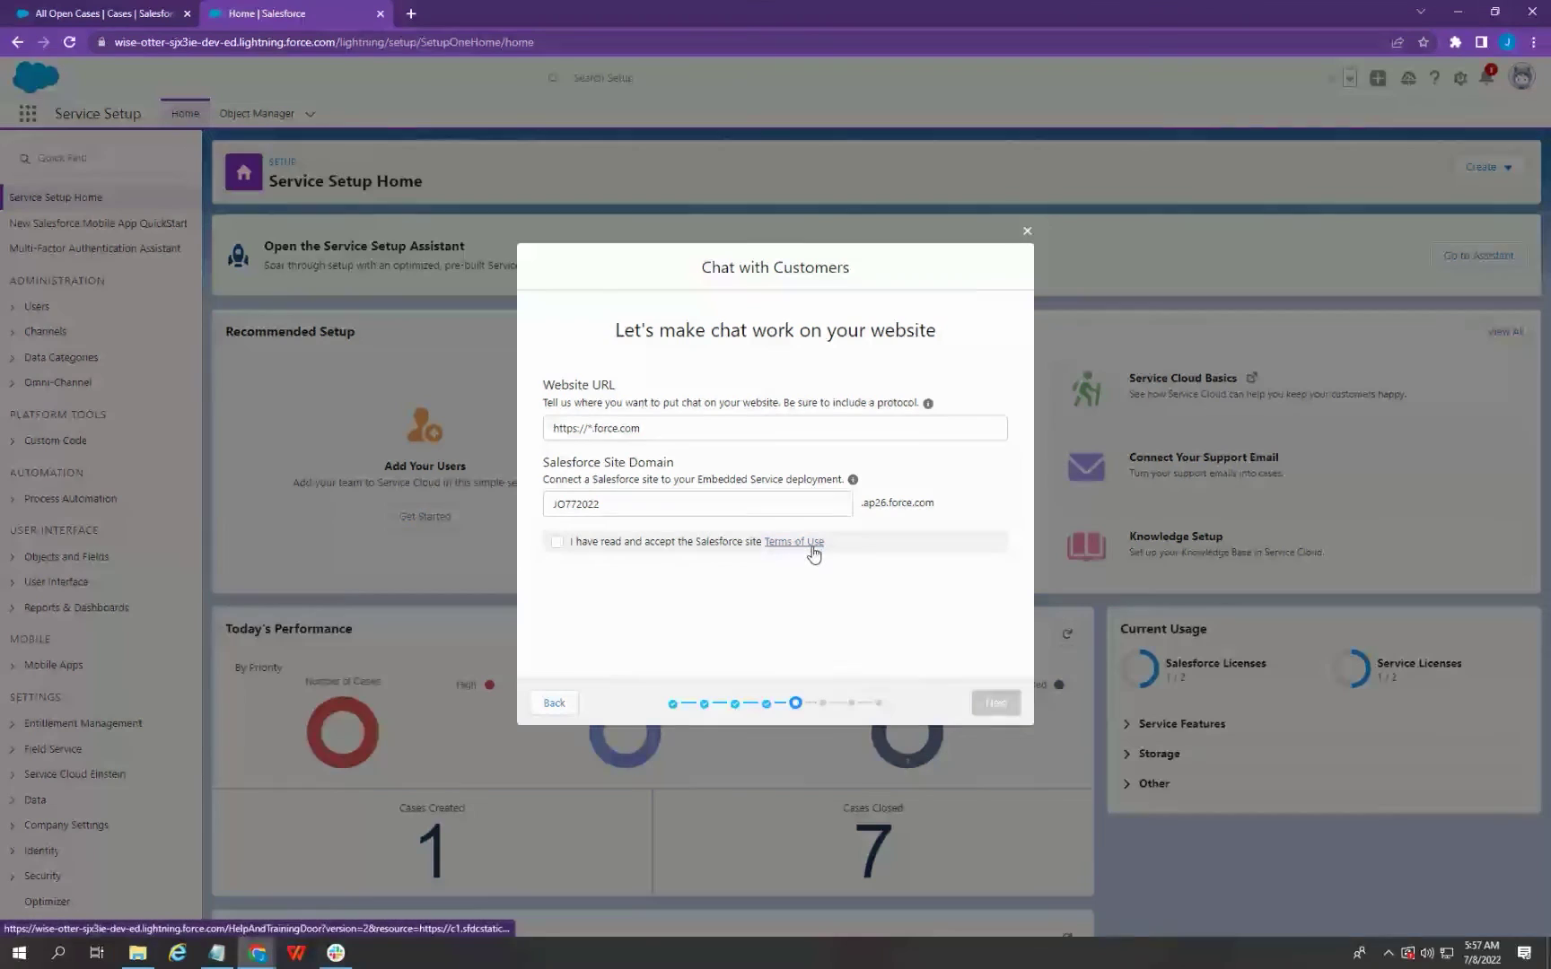
pyautogui.click(555, 545)
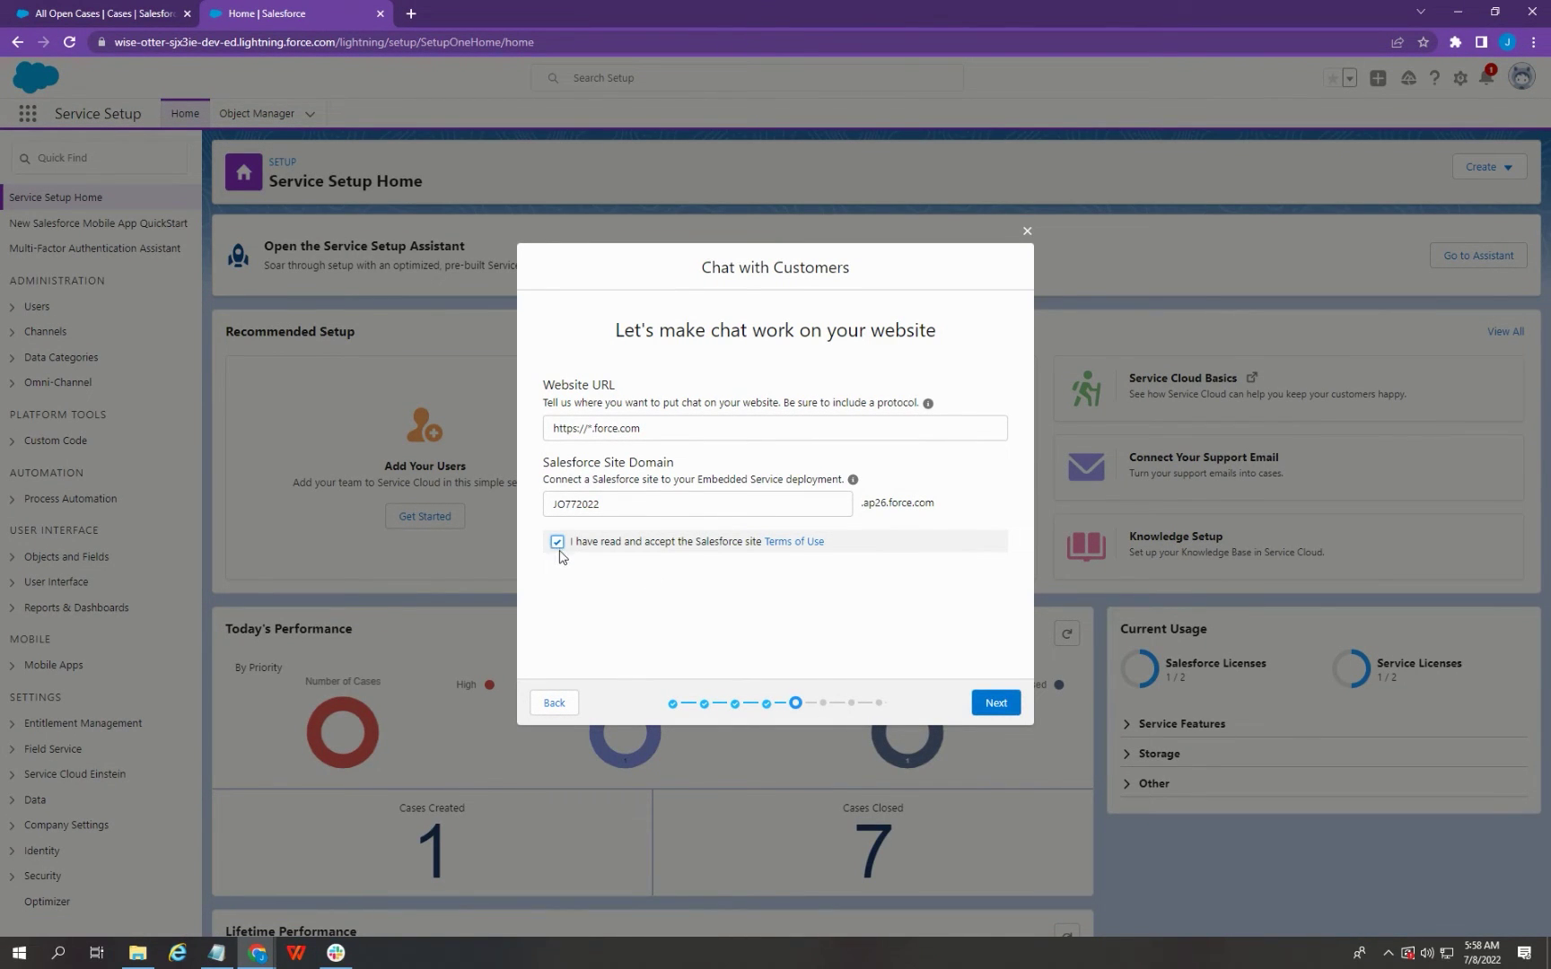
pyautogui.click(993, 701)
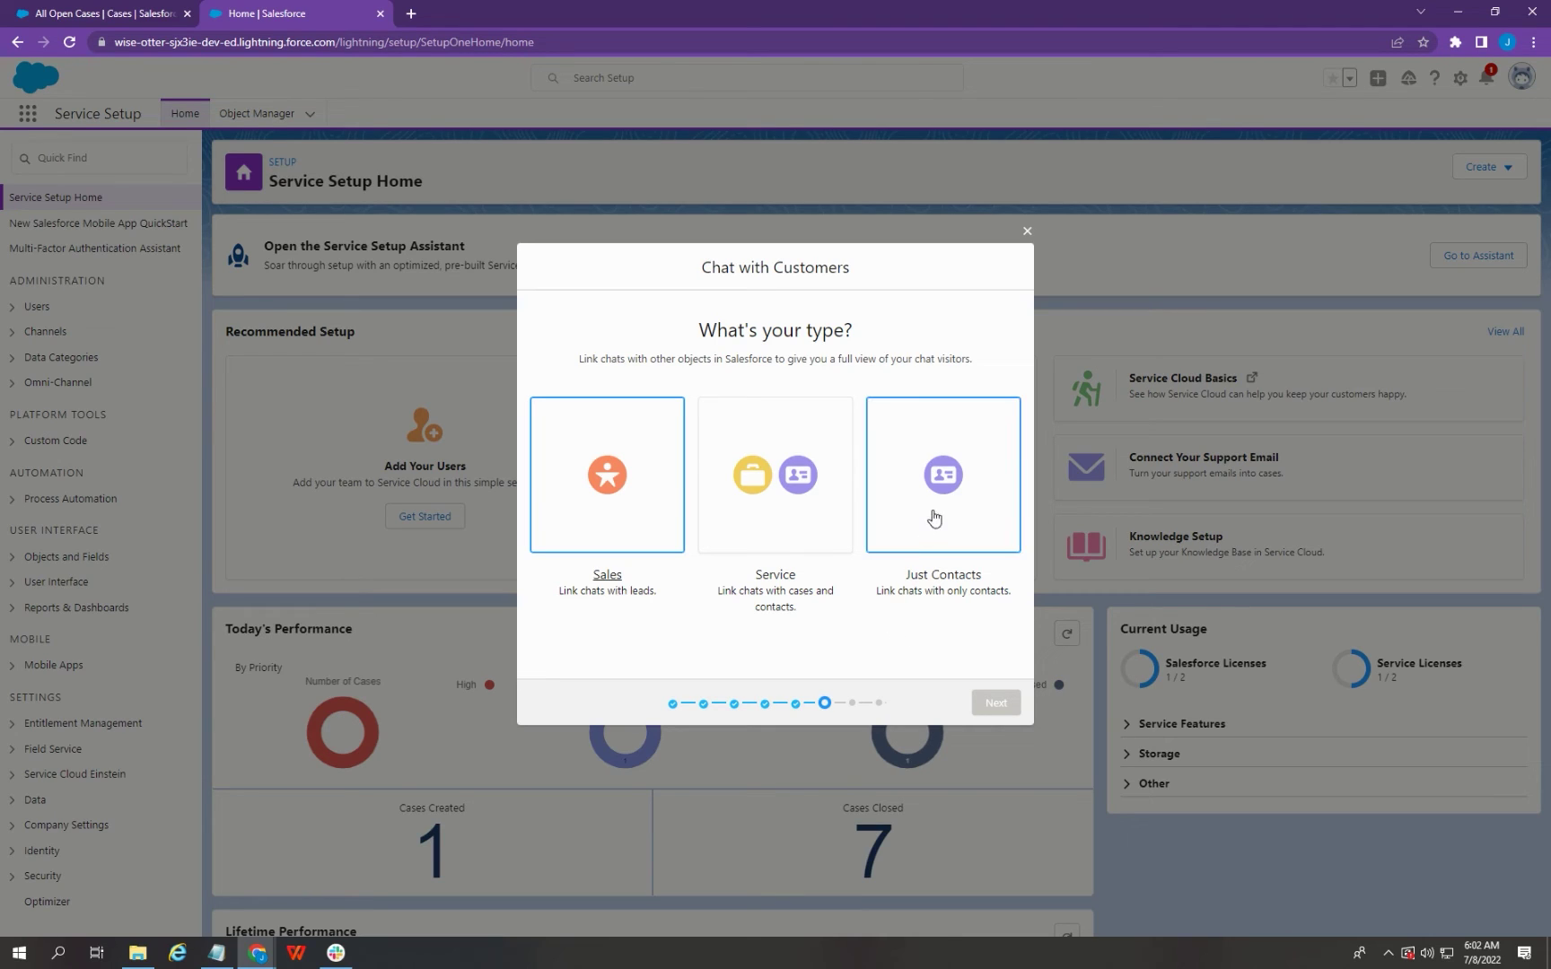
# - Choose the Service type so chats link to cases and contacts, then continue
pyautogui.click(934, 518)
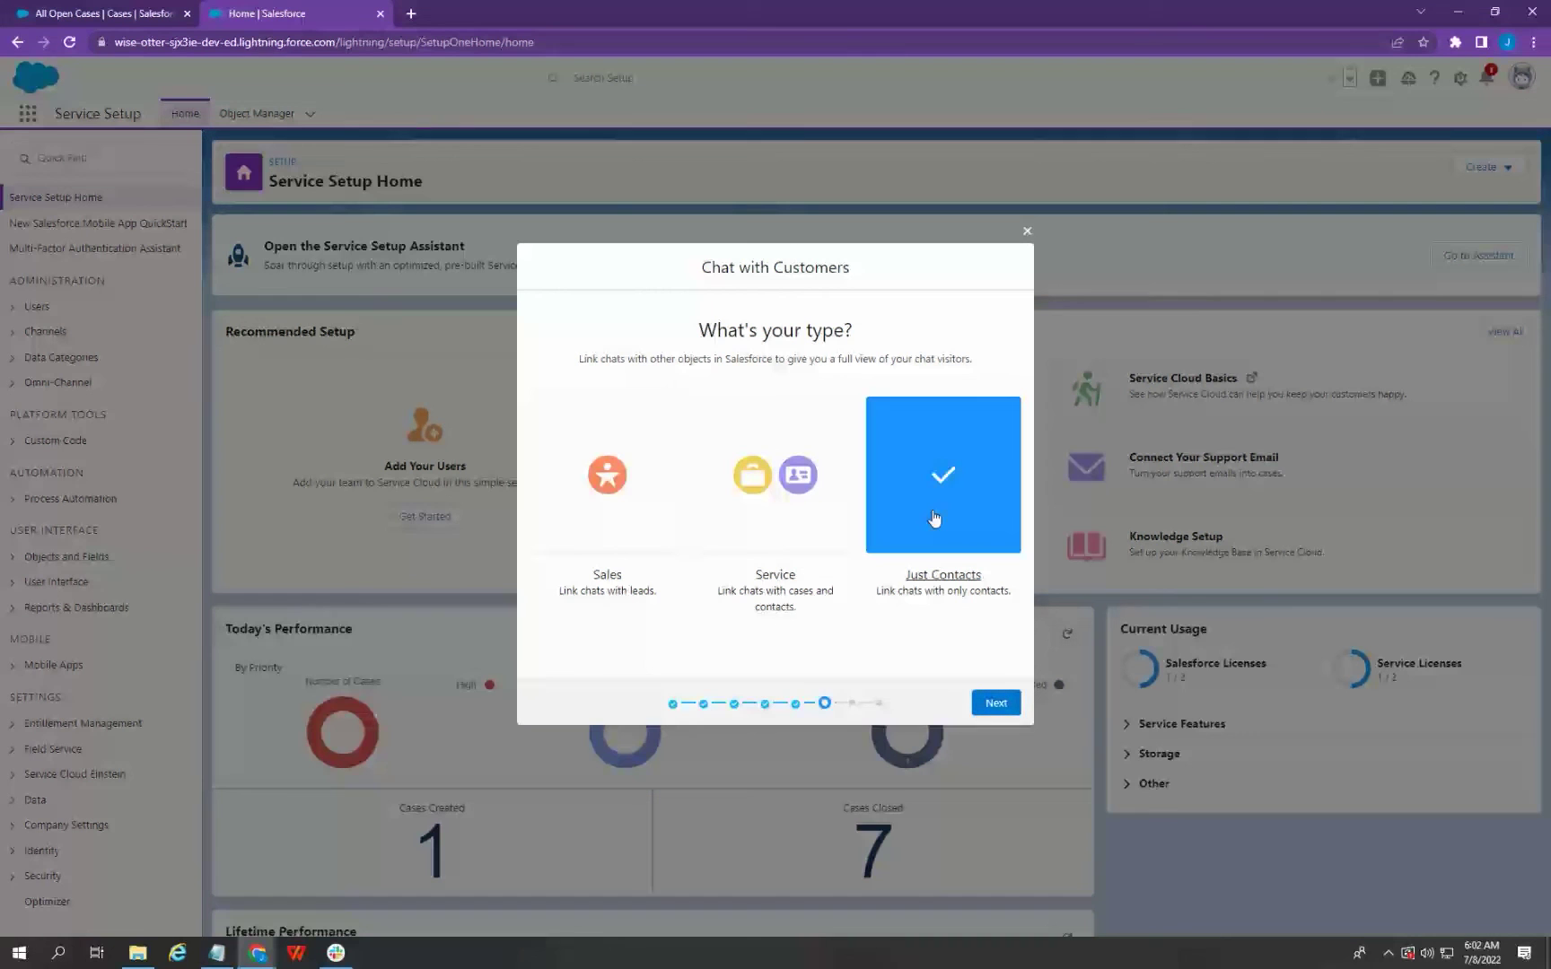
pyautogui.click(779, 538)
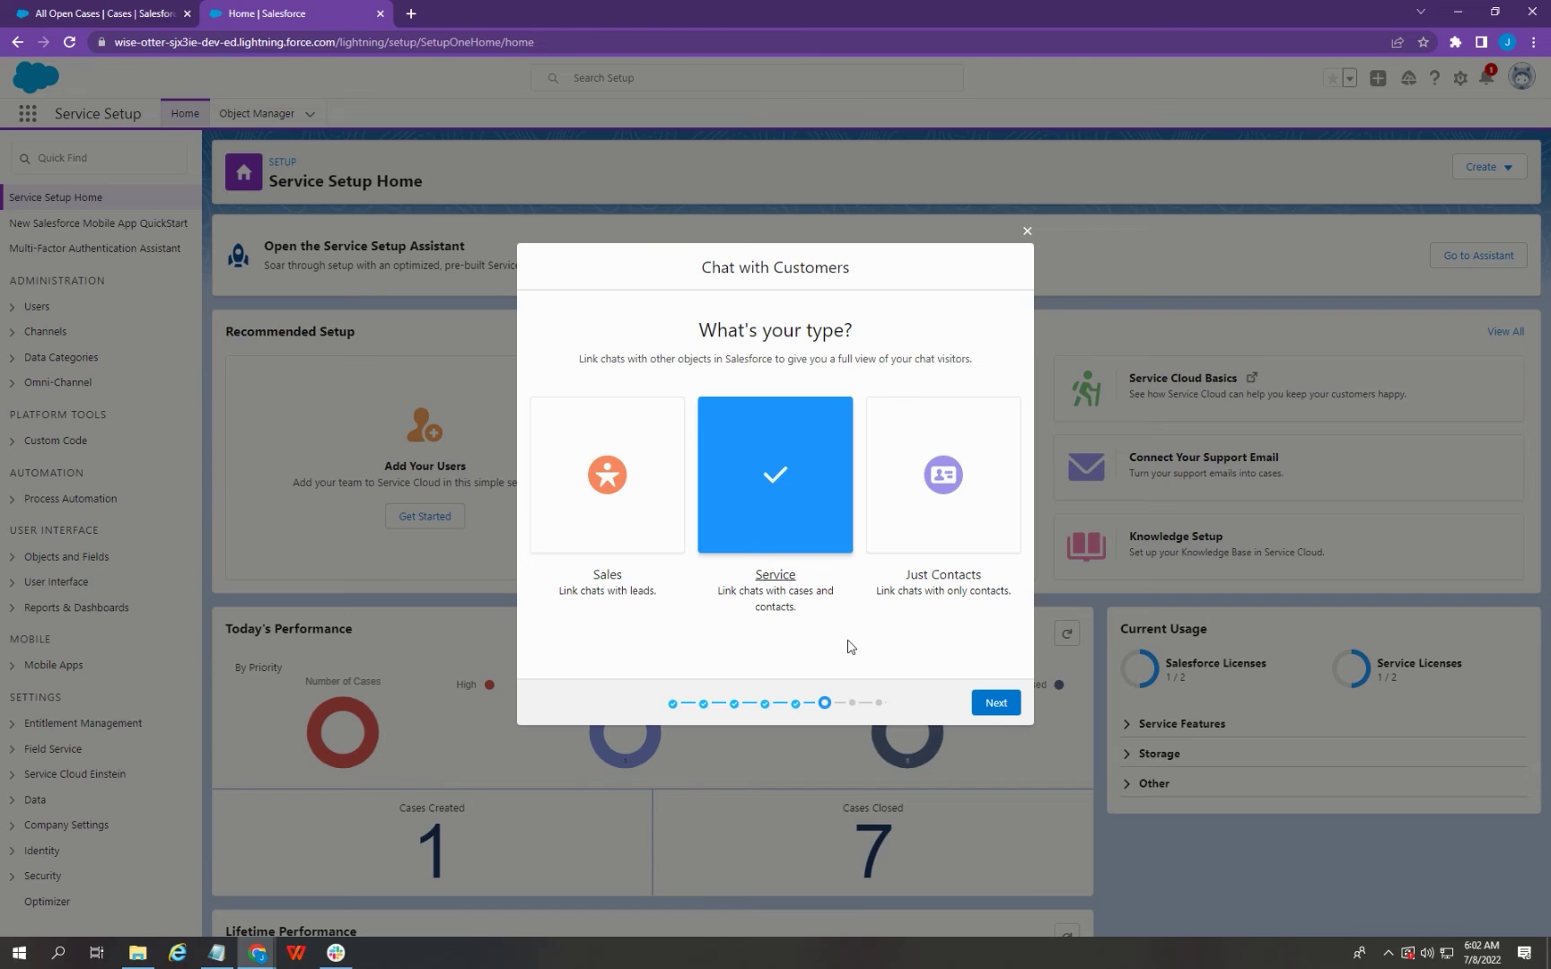
pyautogui.click(984, 701)
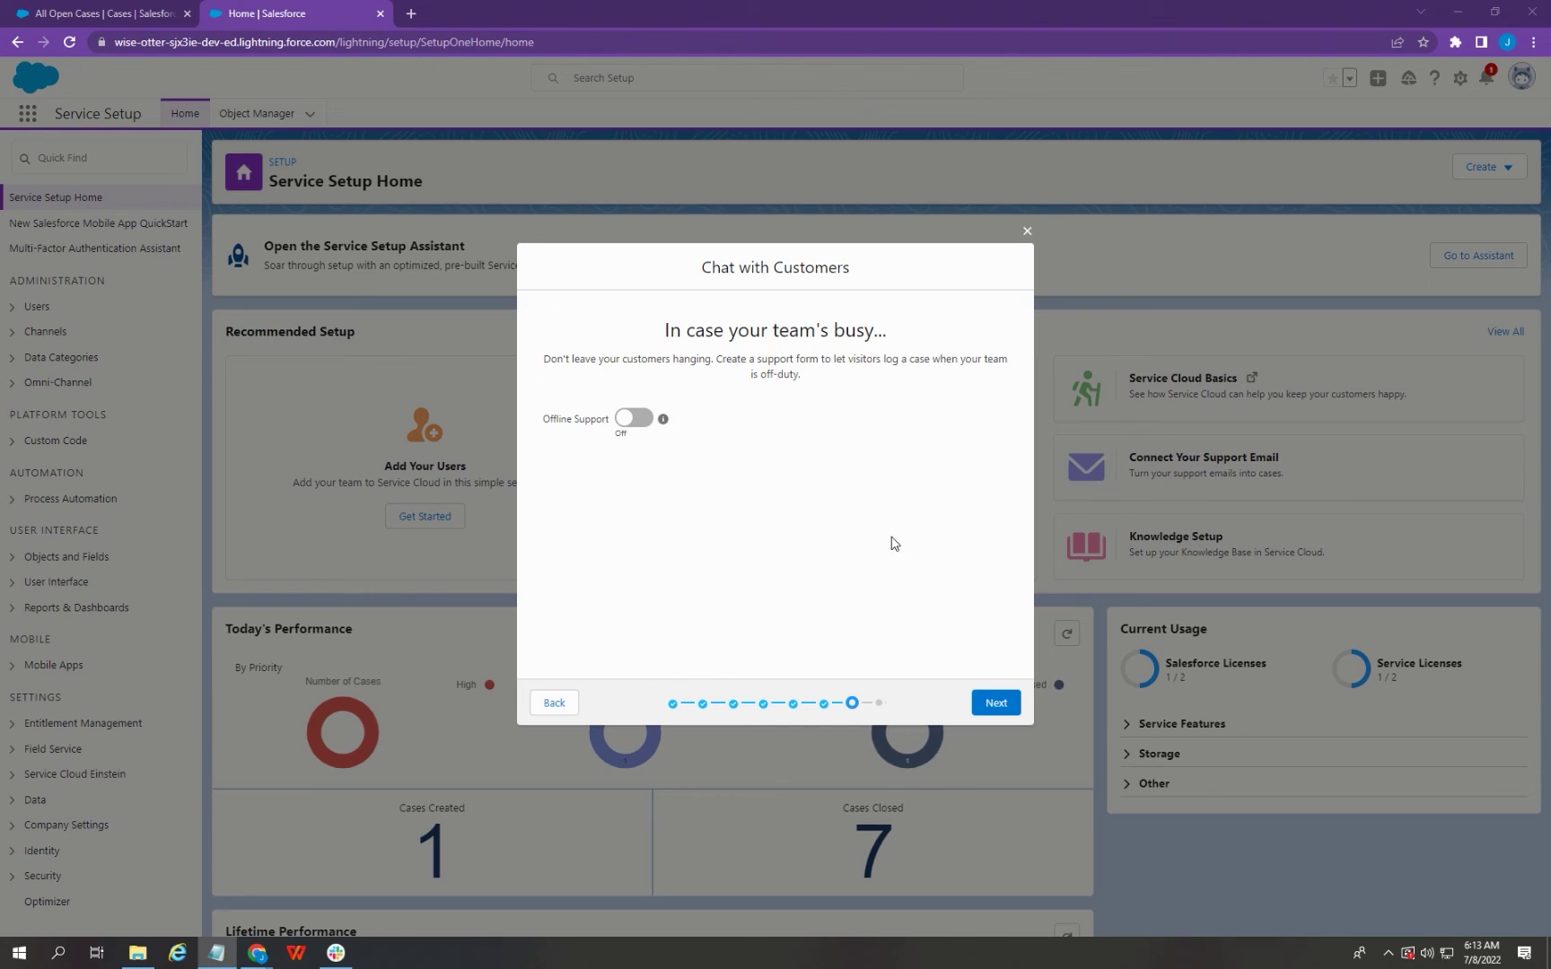
# - Continue with Offline Support left off
pyautogui.click(996, 704)
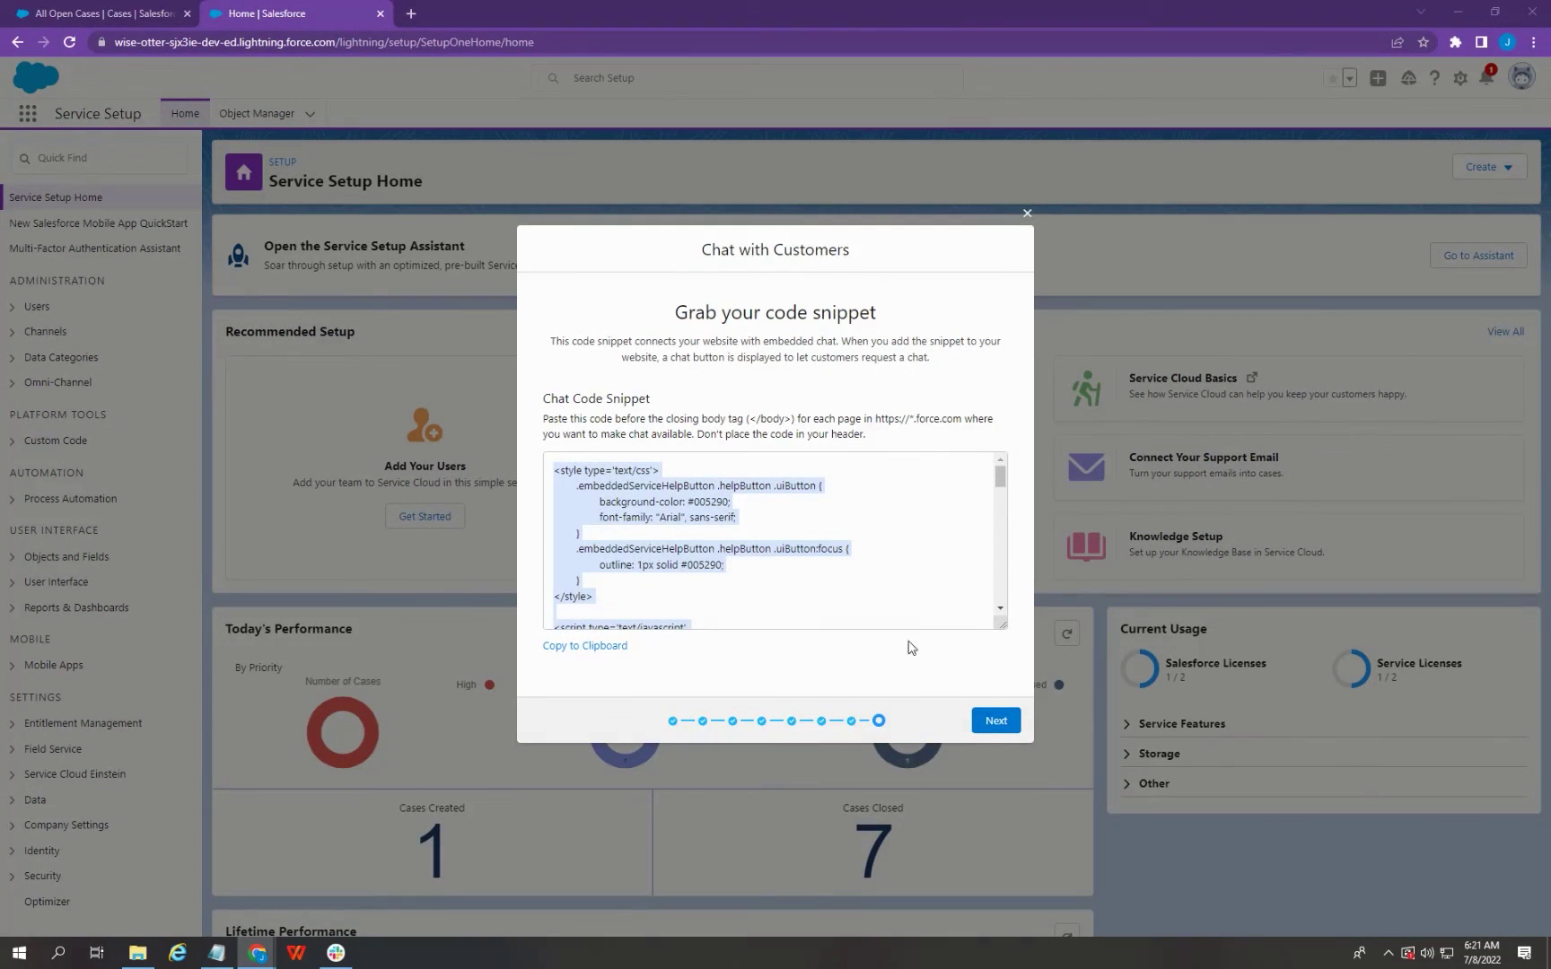
# - Skip past the chat code snippet page to the final confirmation
pyautogui.click(1003, 719)
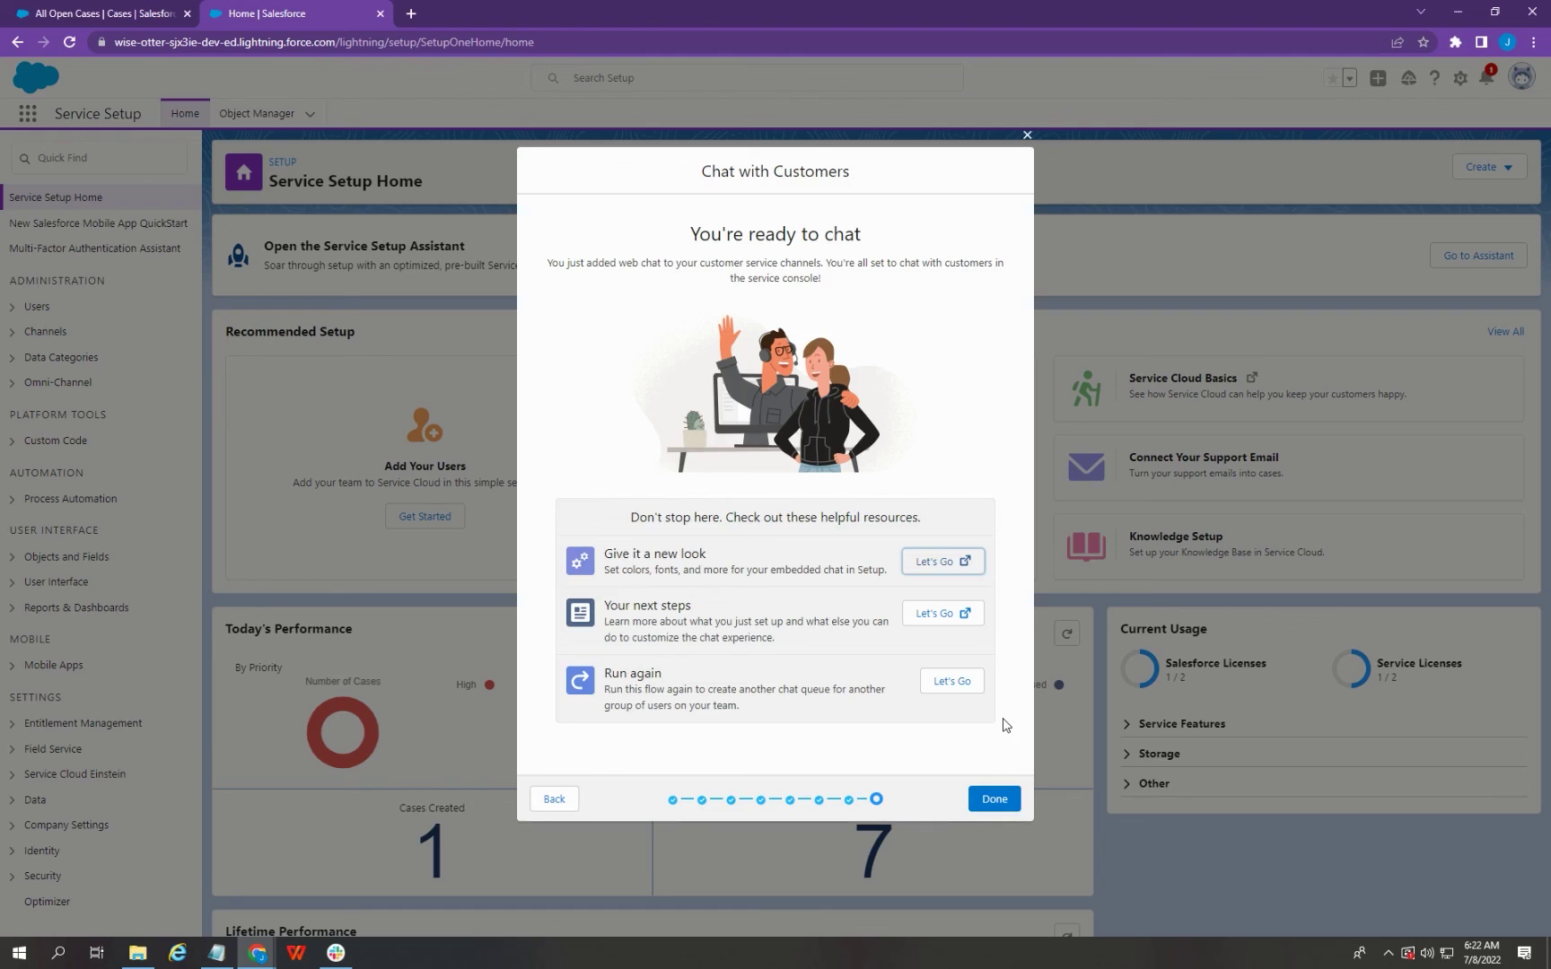